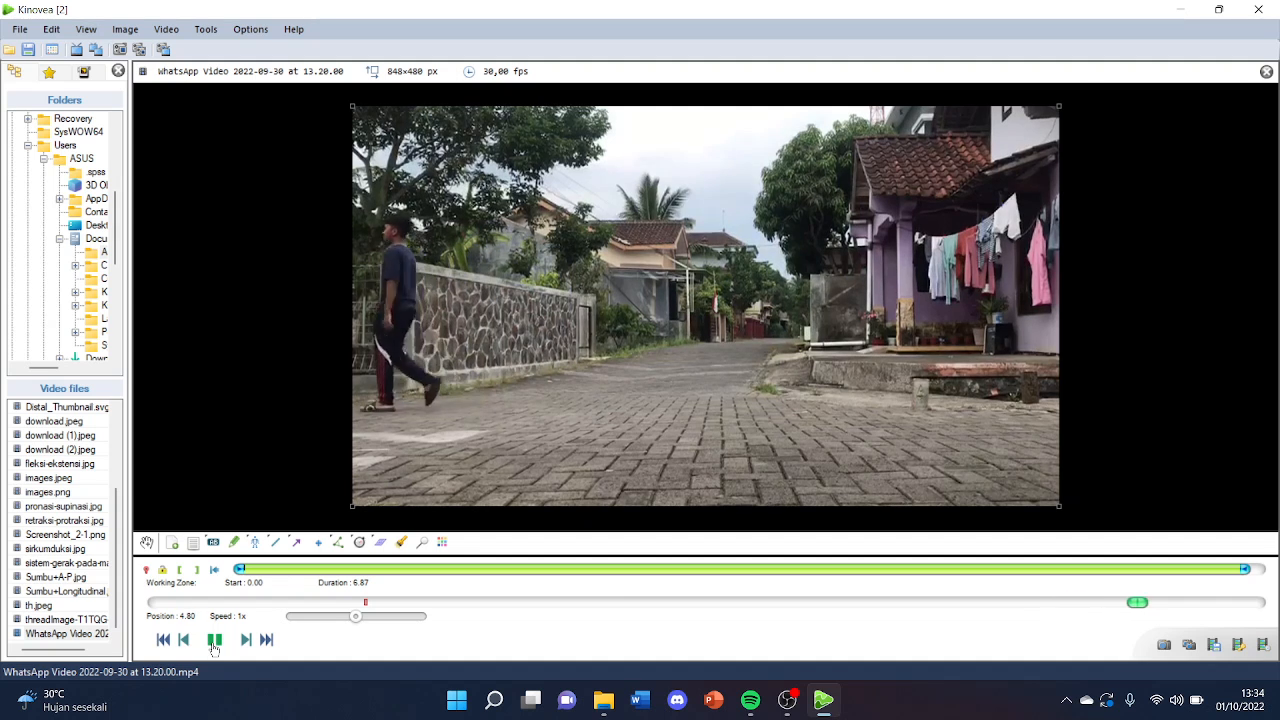
# Step: Play the walking video through and pause it near the walker's first appearance
pyautogui.click(213, 642)
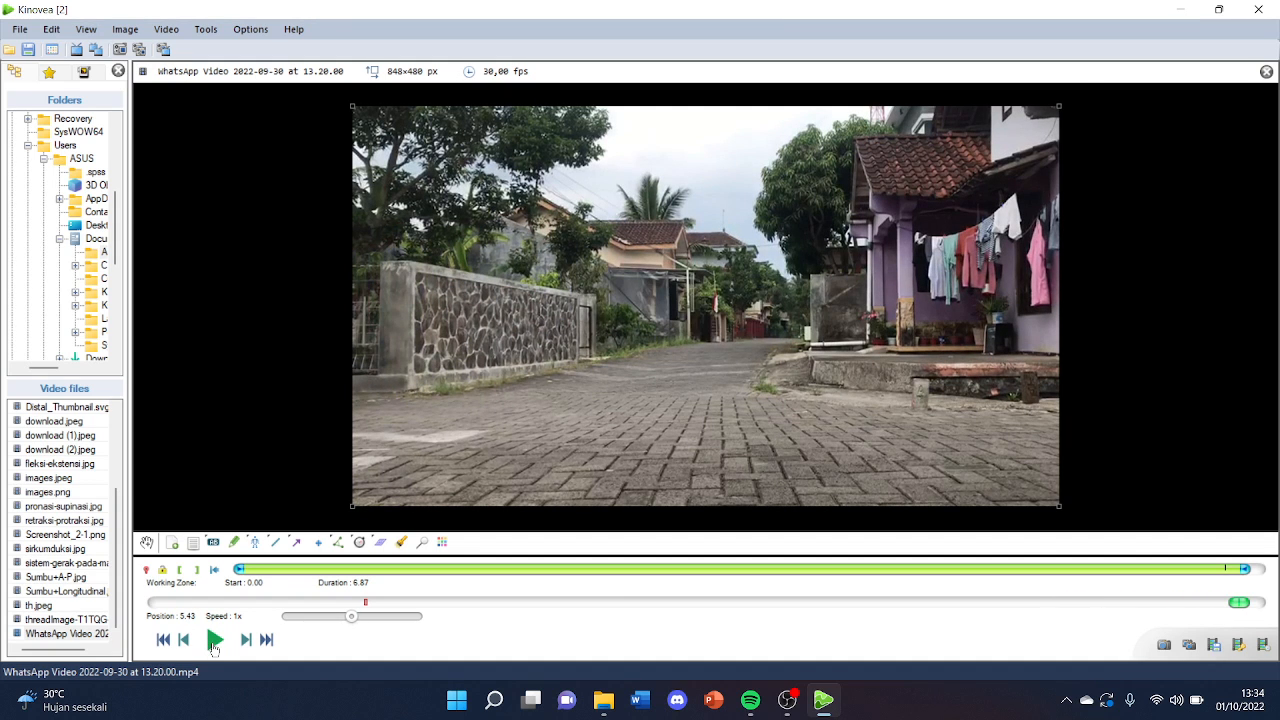
pyautogui.click(213, 642)
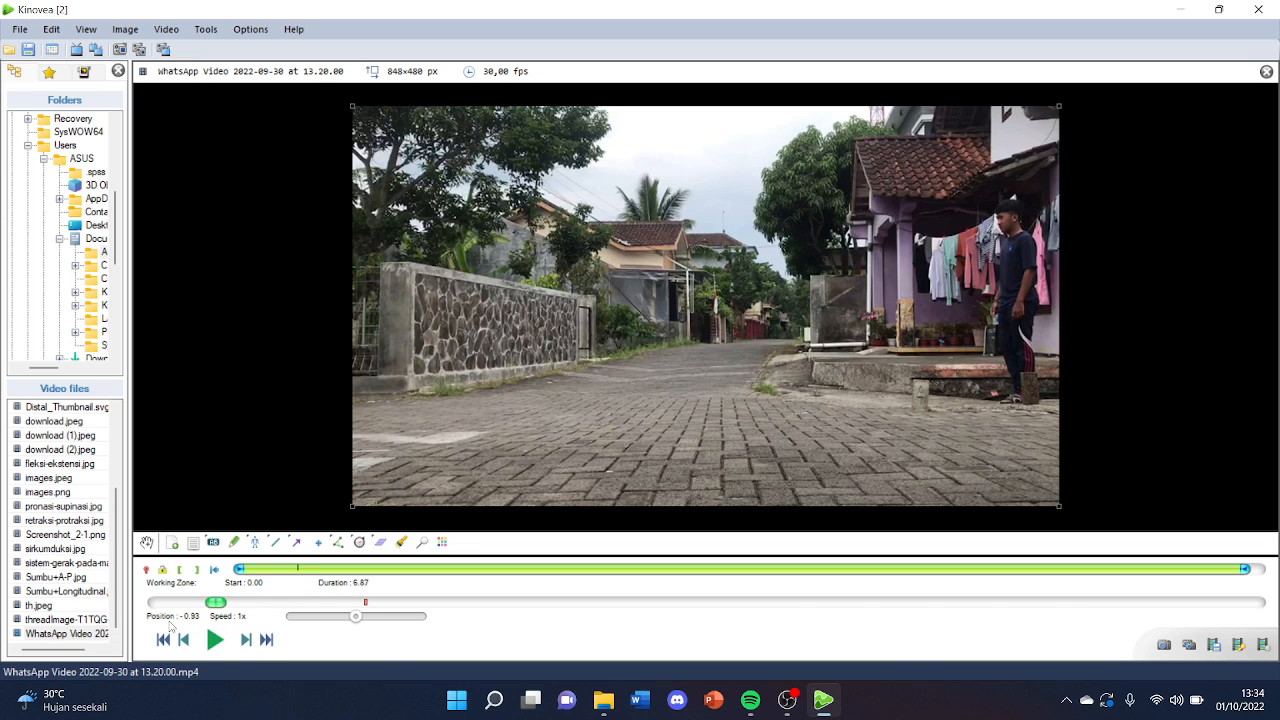
pyautogui.click(211, 646)
pyautogui.click(213, 642)
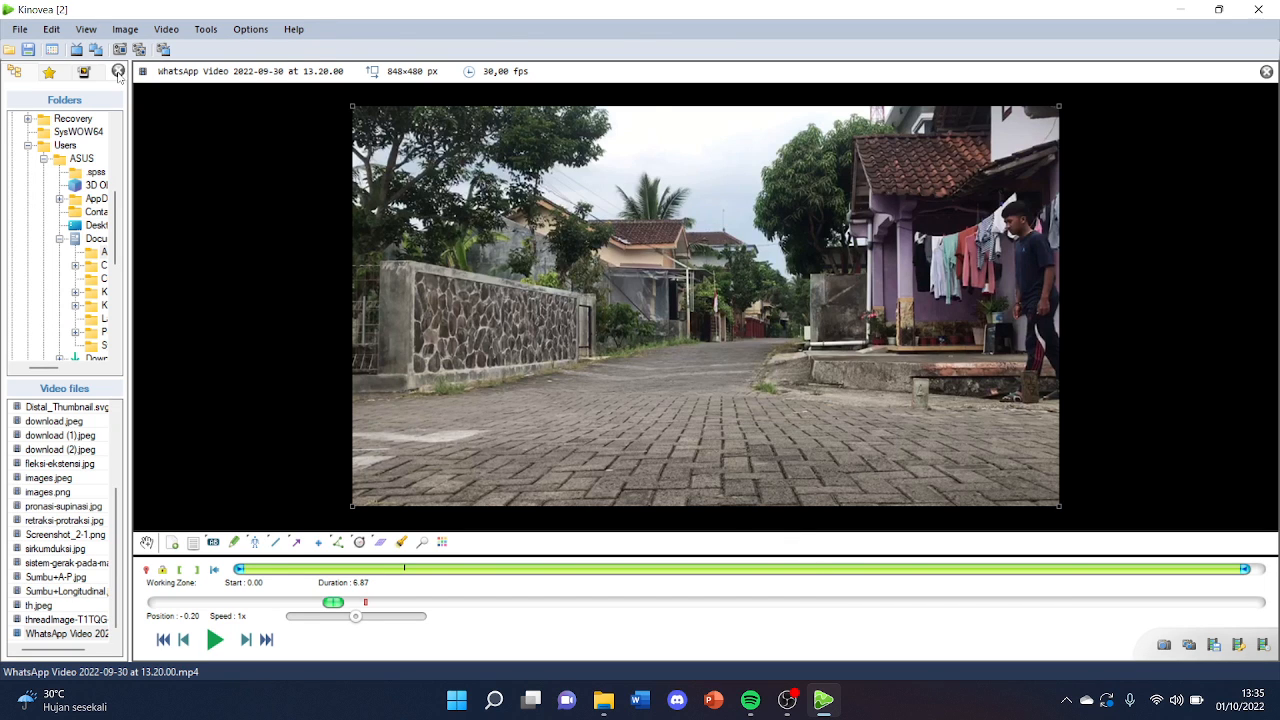
# Step: Hide the file explorer pane and set the start of the video's working zone to 1.07
pyautogui.click(118, 71)
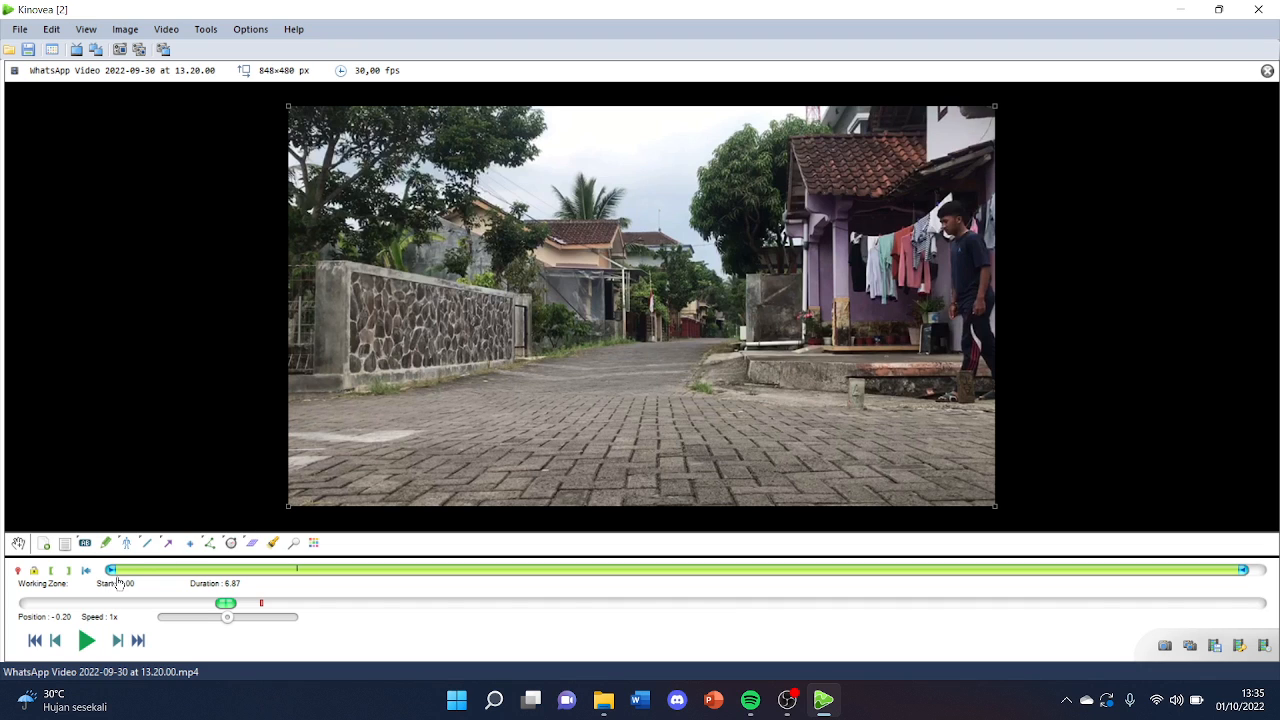
pyautogui.moveTo(112, 576); pyautogui.dragTo(284, 590)
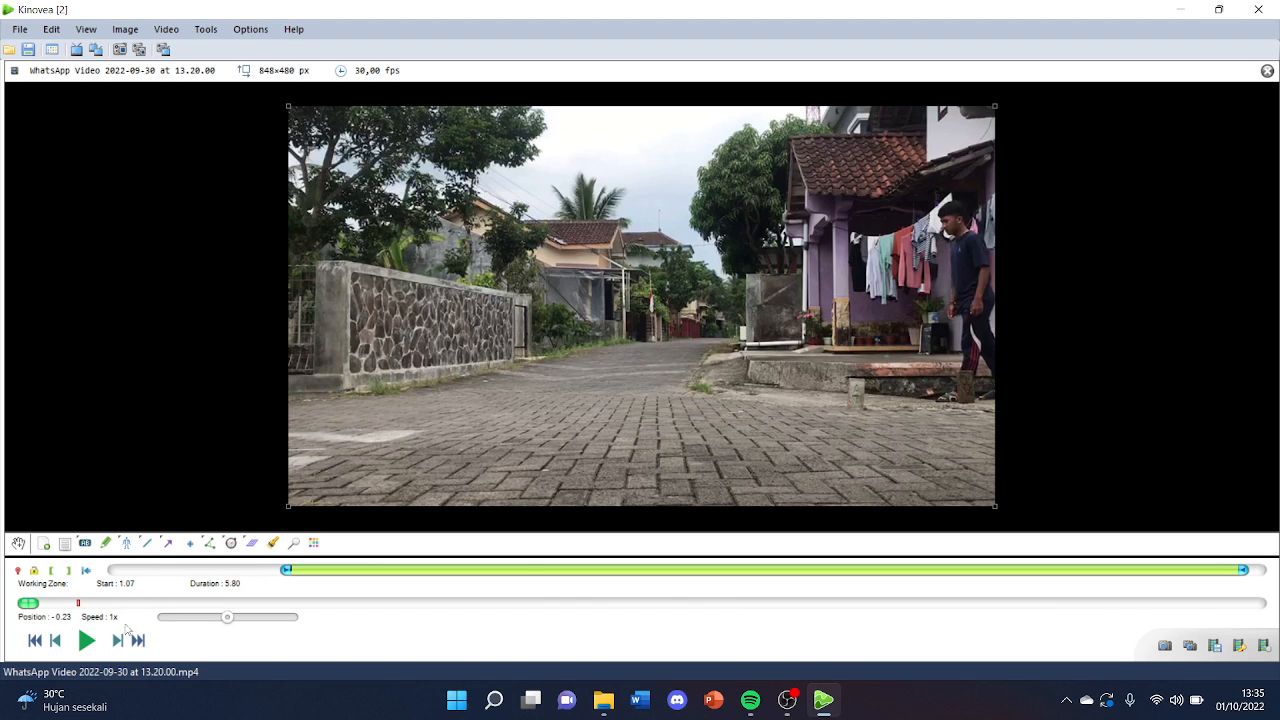
# Step: Play ahead to the end of the walk and shorten the working zone's end to a duration of 5.03
pyautogui.click(87, 641)
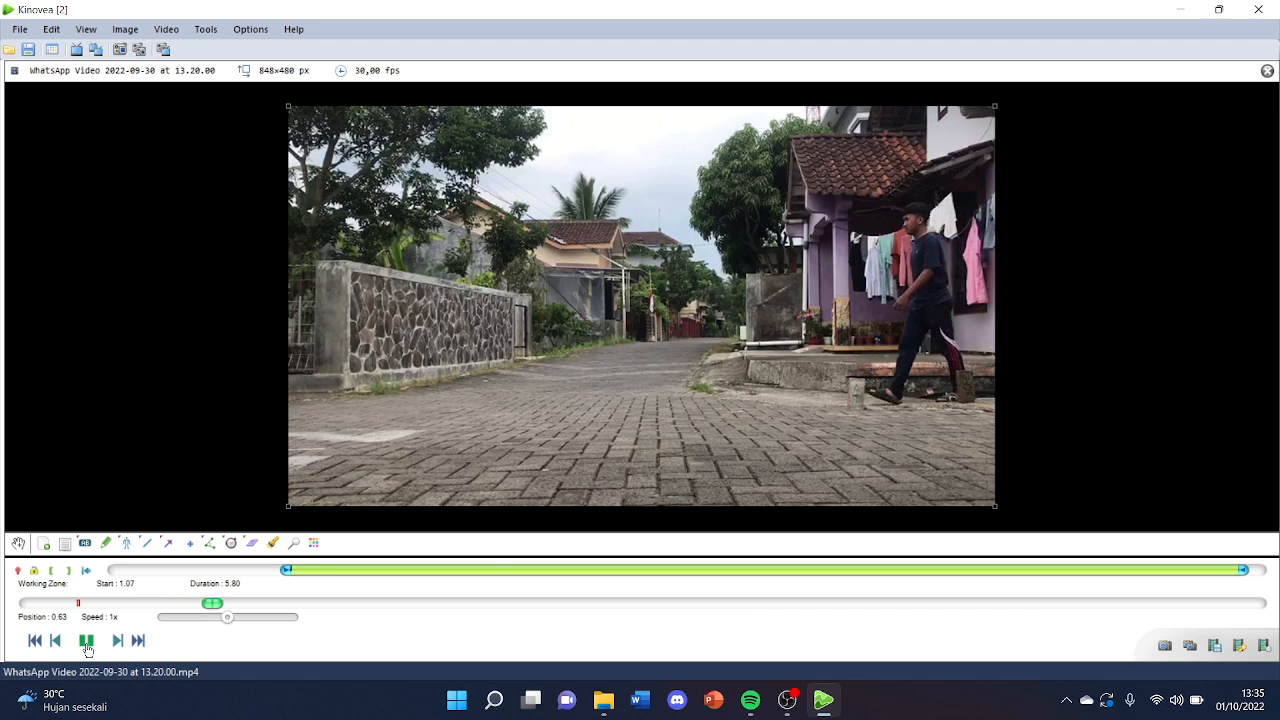
pyautogui.click(87, 645)
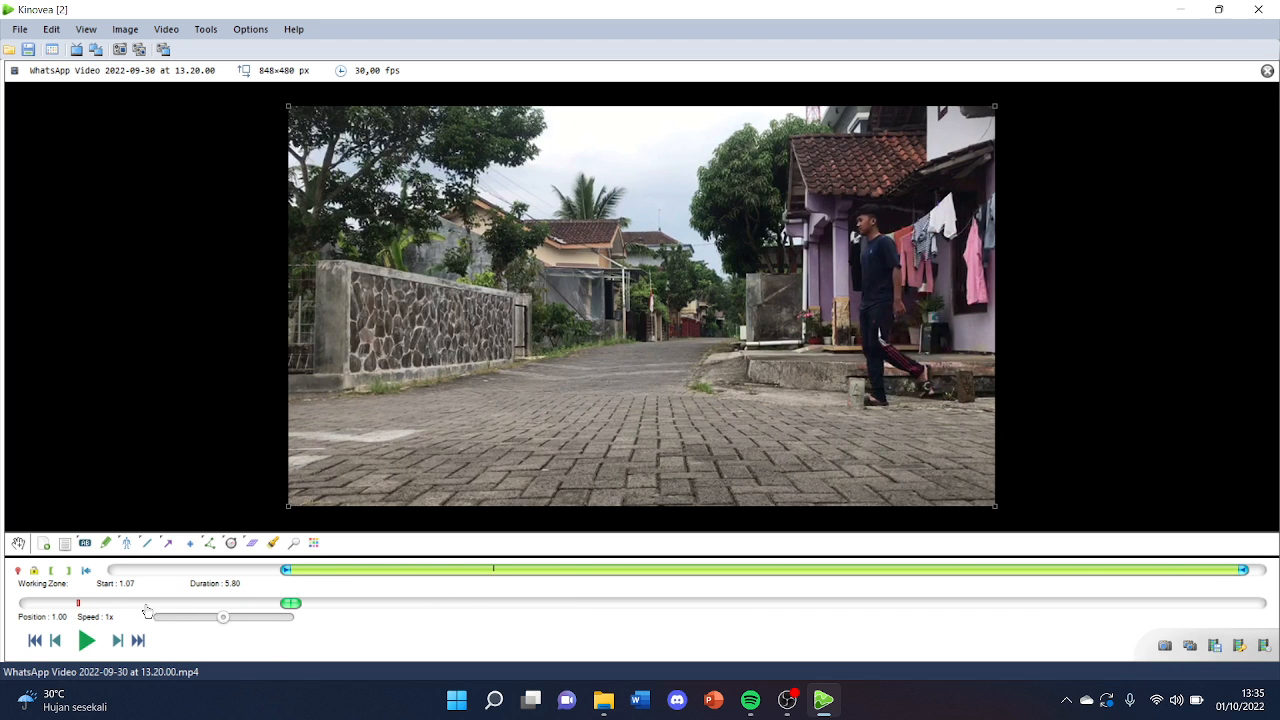
pyautogui.click(87, 645)
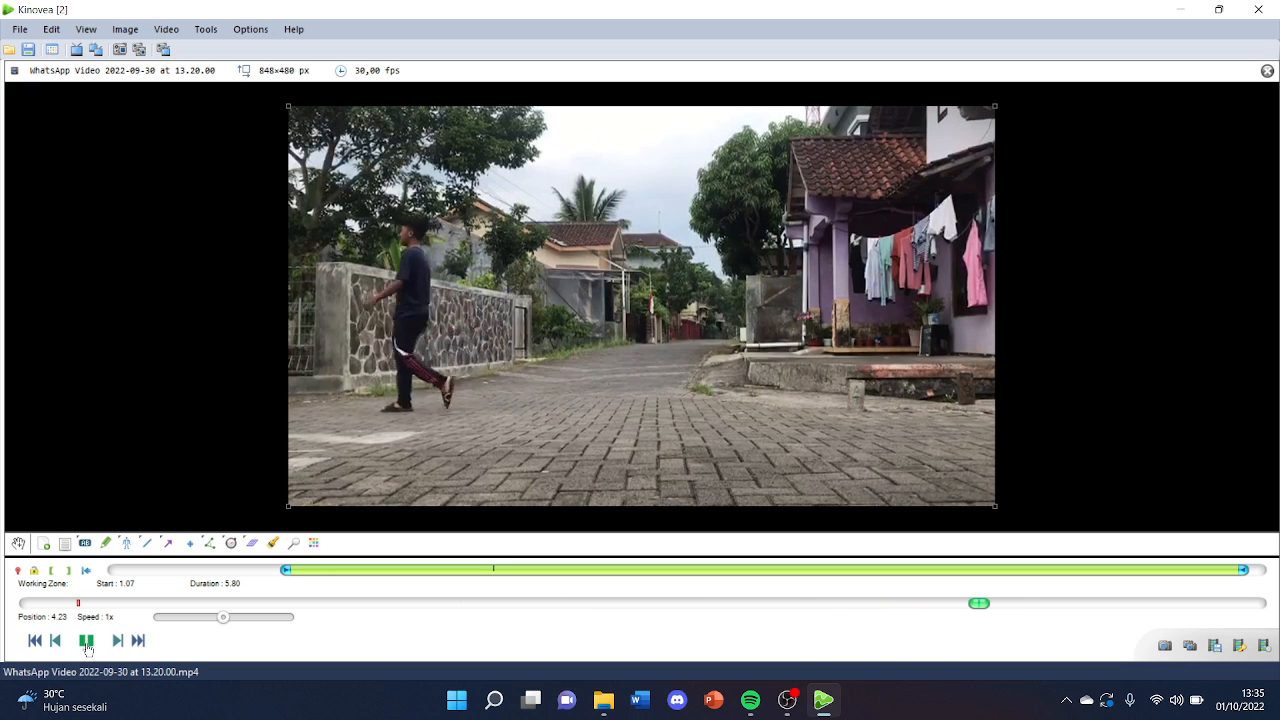
pyautogui.click(87, 645)
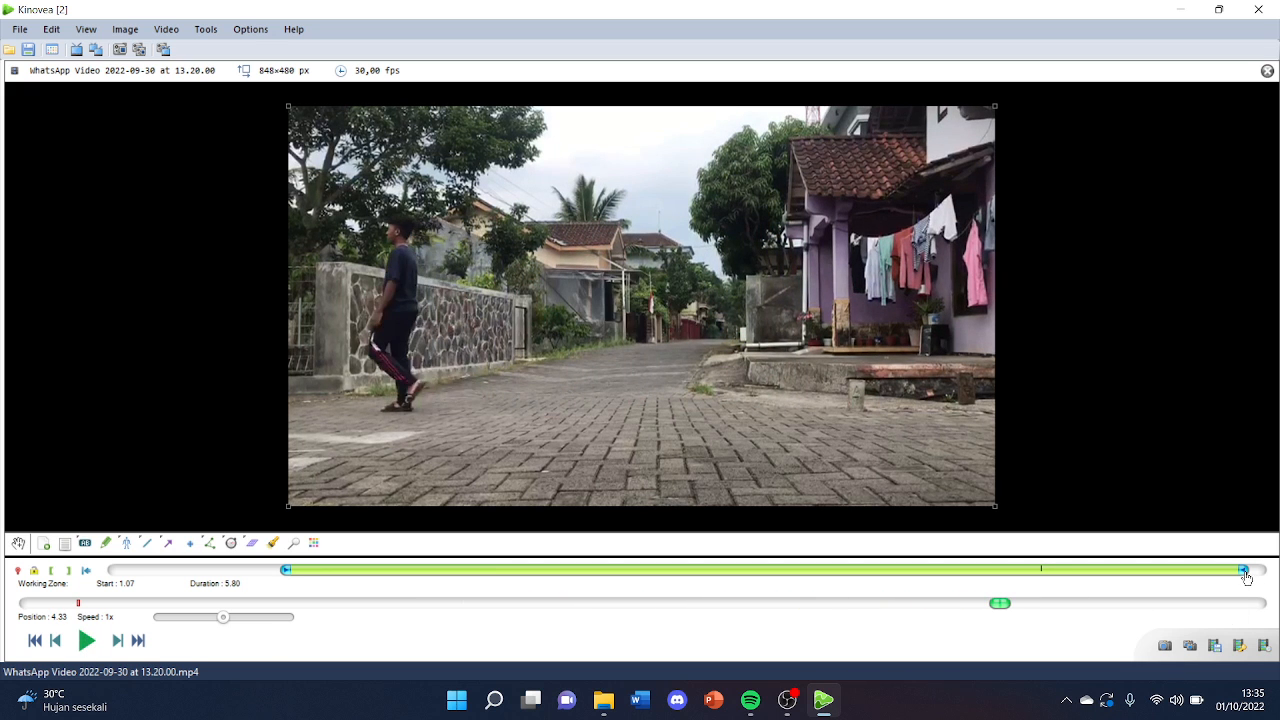
pyautogui.moveTo(1243, 571); pyautogui.dragTo(1117, 579)
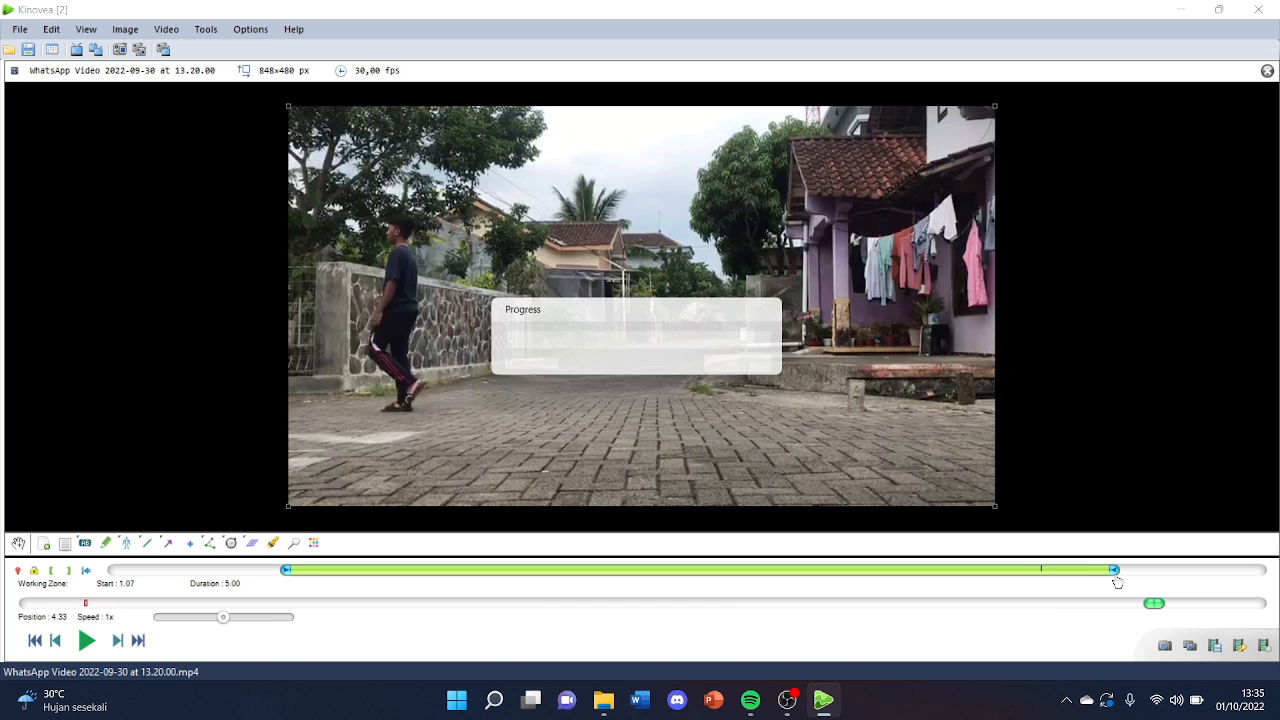
# Step: Replay the trimmed section, pause it, and adjust the working zone's start to 1.13
pyautogui.click(86, 641)
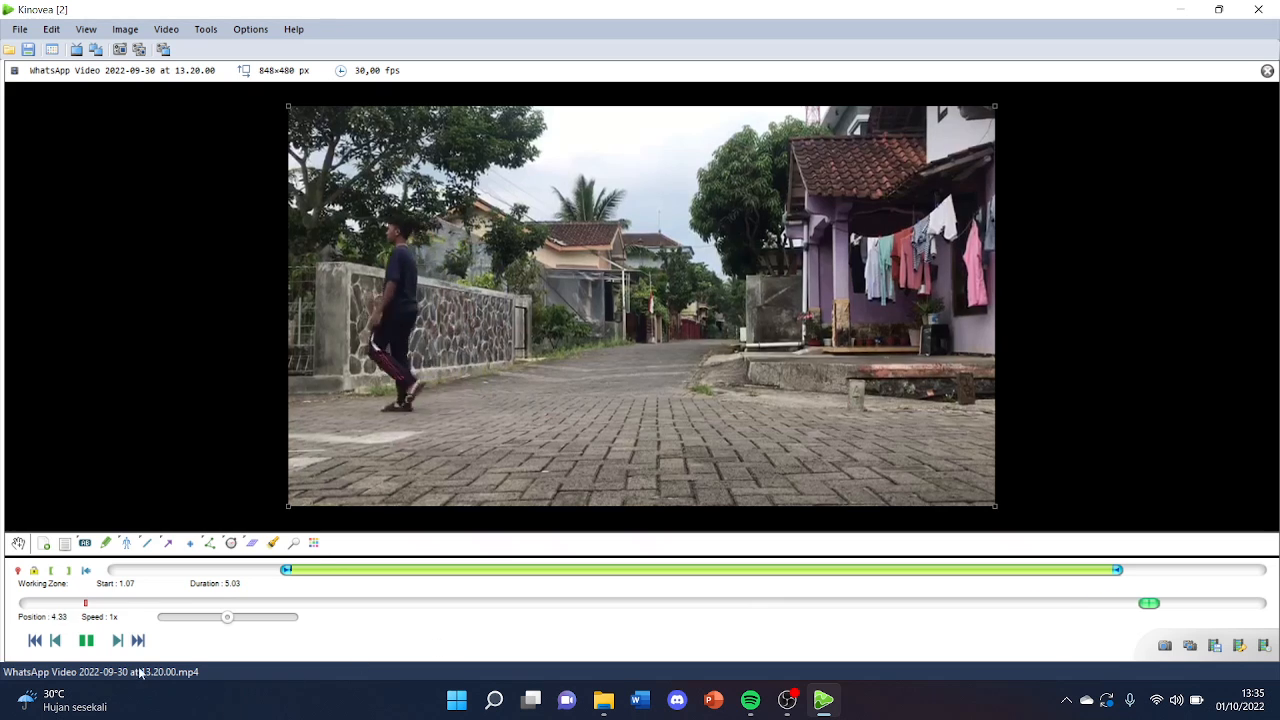
pyautogui.press('space')
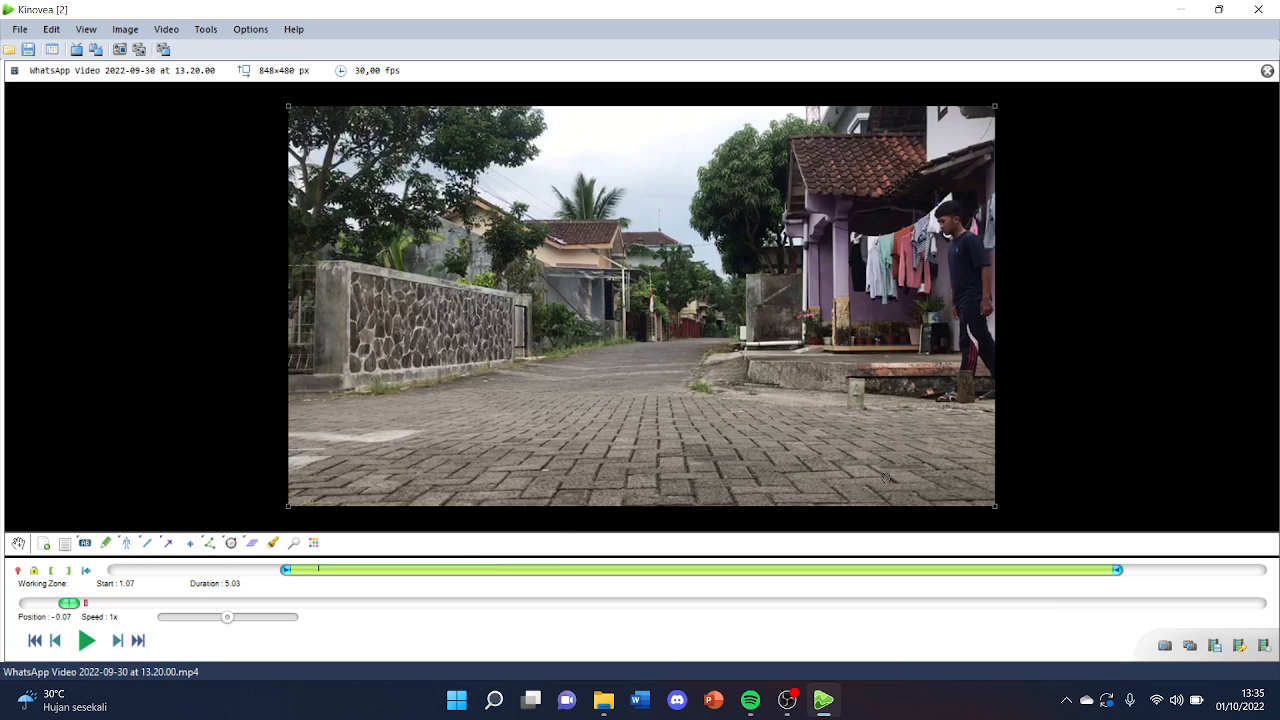
pyautogui.moveTo(287, 574); pyautogui.dragTo(297, 577)
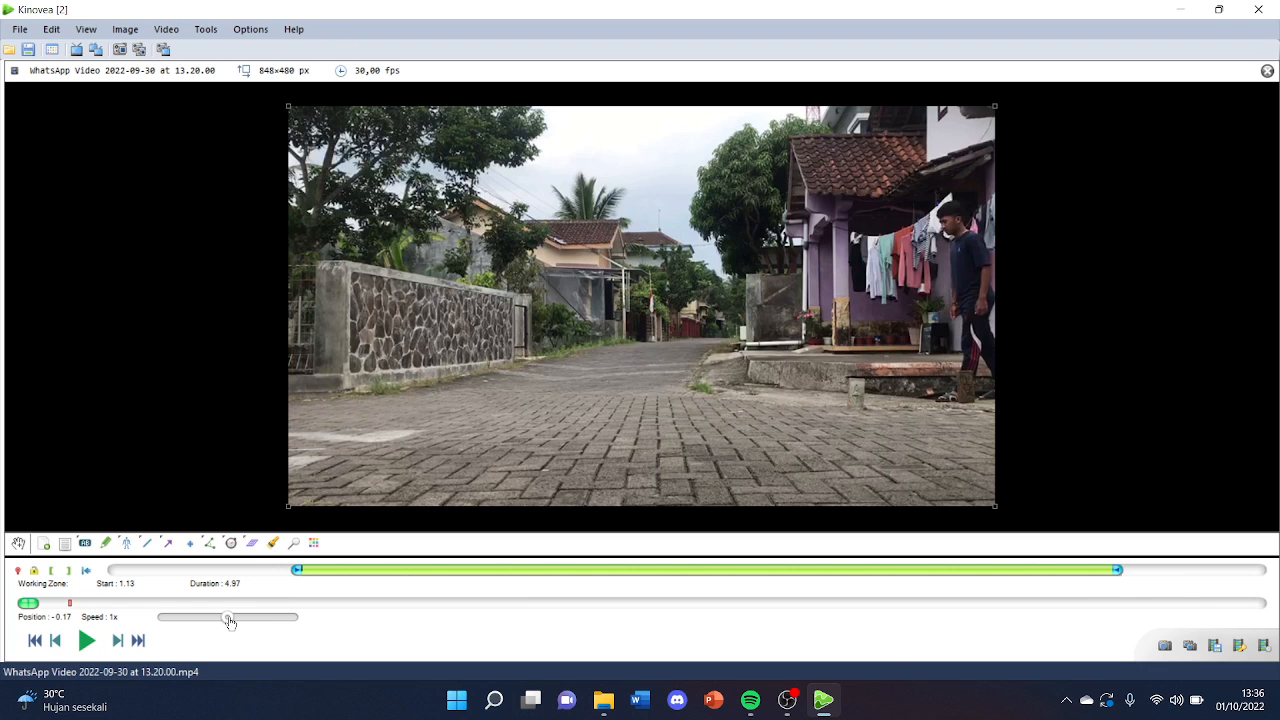
# Step: Reduce the playback speed to 54.43%, test-playing the clip while adjusting it
pyautogui.moveTo(225, 623); pyautogui.dragTo(204, 629)
pyautogui.click(86, 641)
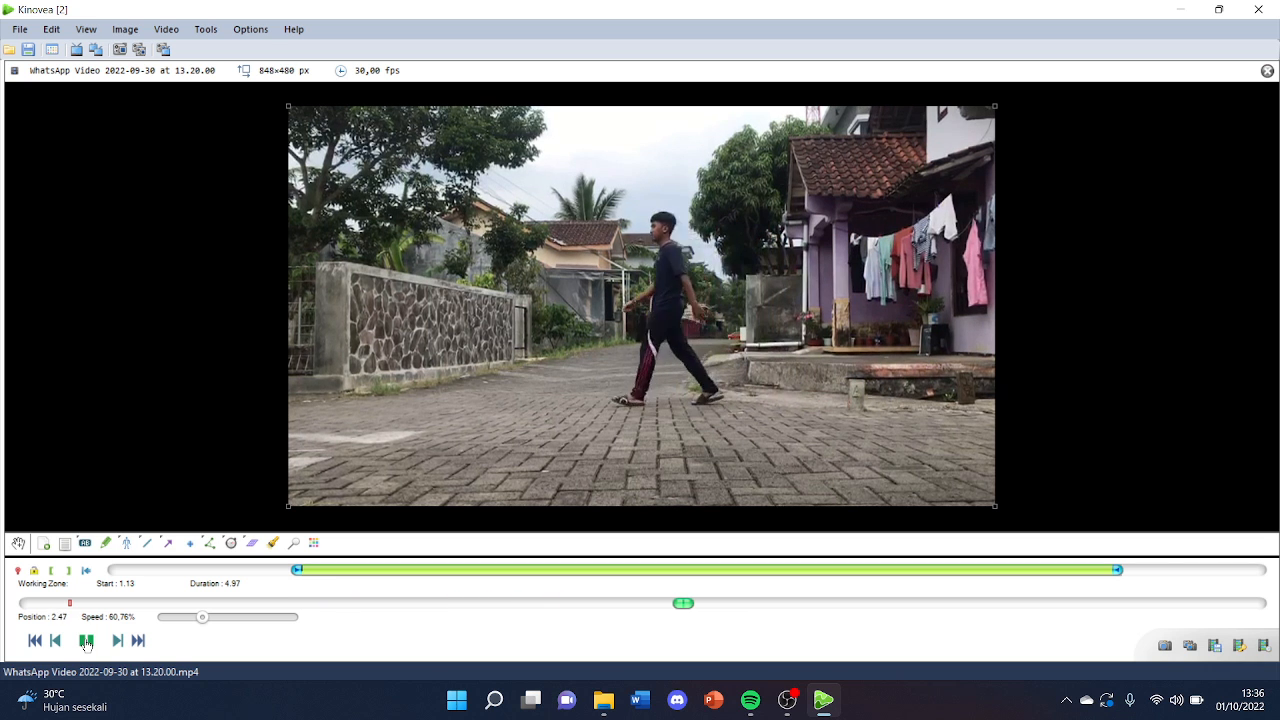
pyautogui.click(86, 641)
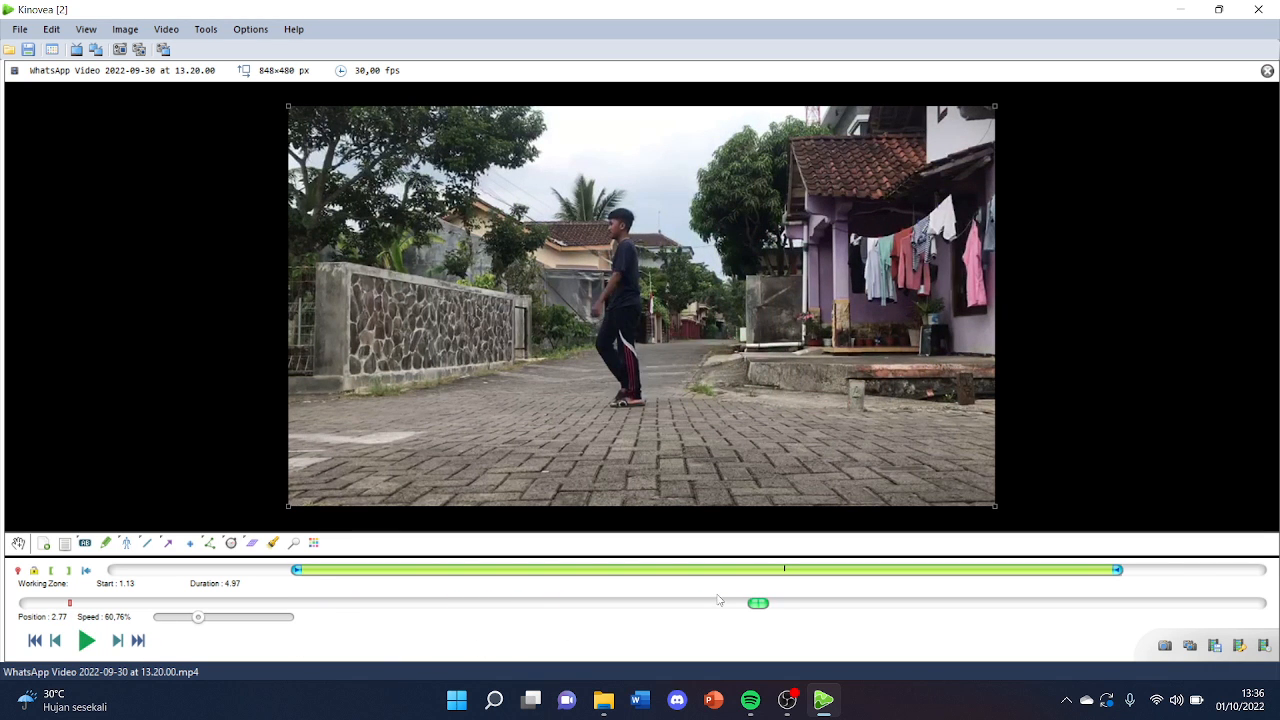
pyautogui.moveTo(199, 617); pyautogui.dragTo(195, 617)
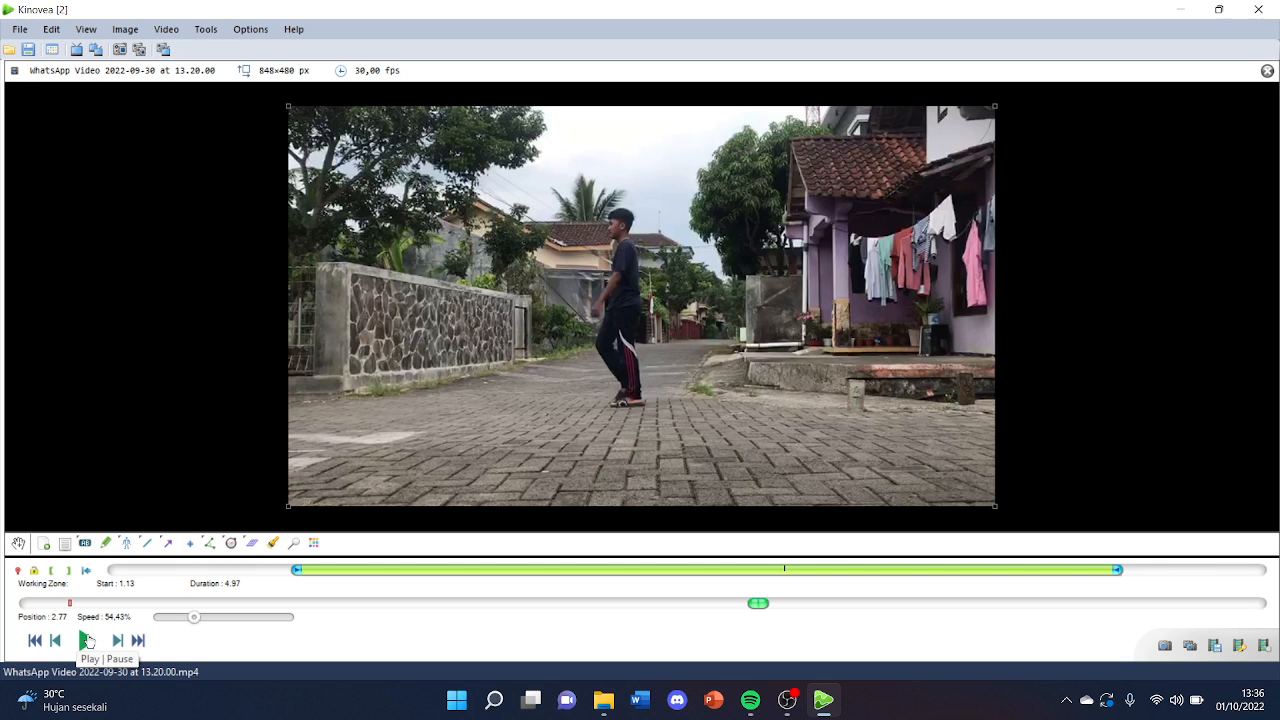
# Step: Play the slowed clip repeatedly, pausing at several points to examine the walking movement
pyautogui.click(87, 641)
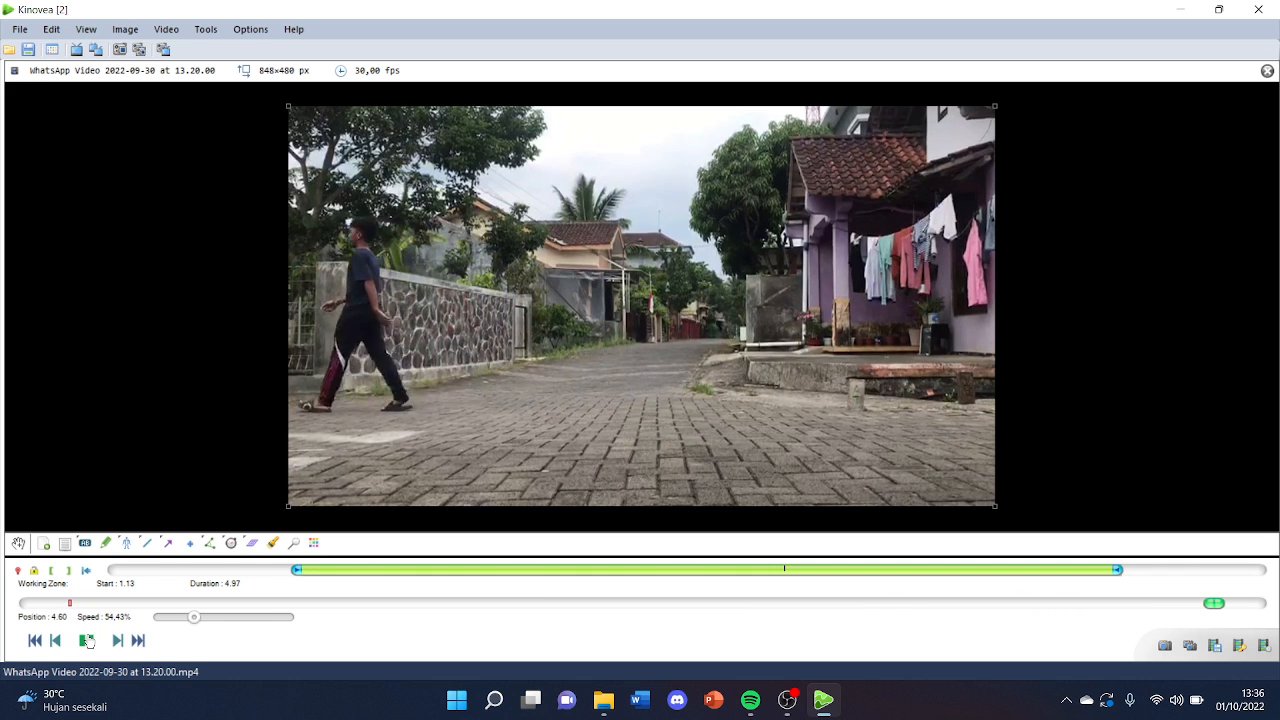
pyautogui.click(87, 641)
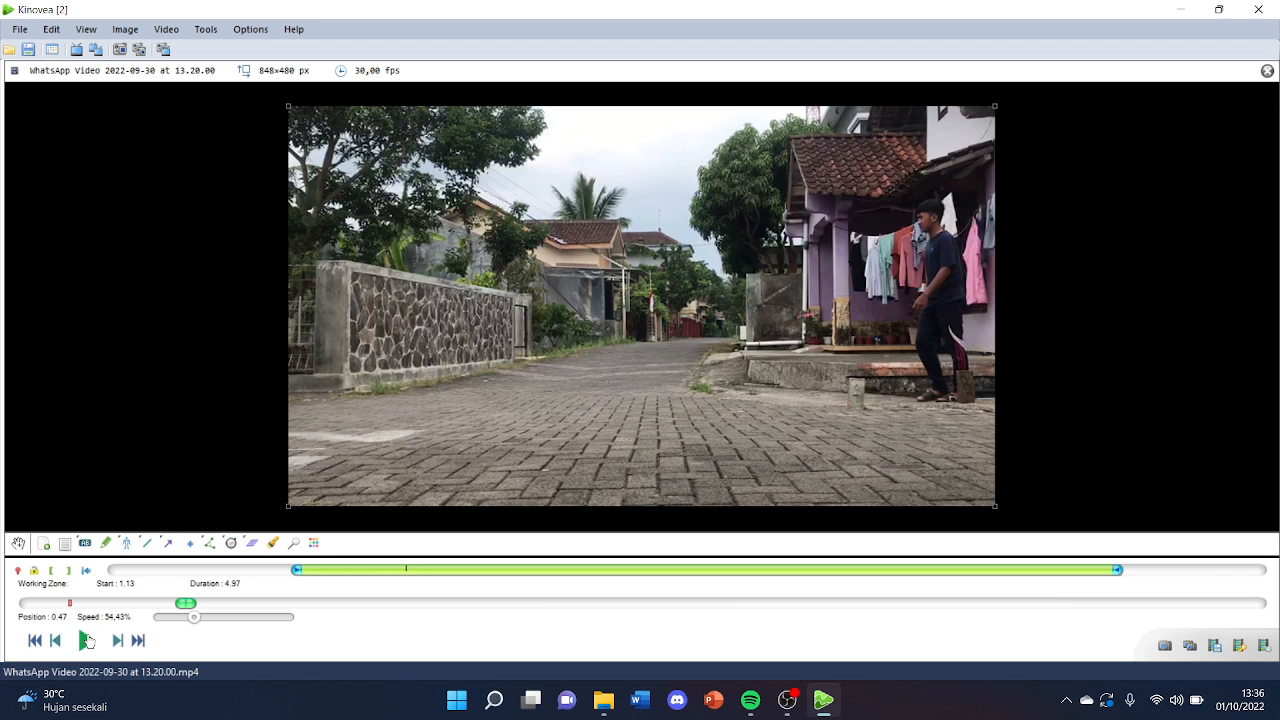
pyautogui.click(87, 641)
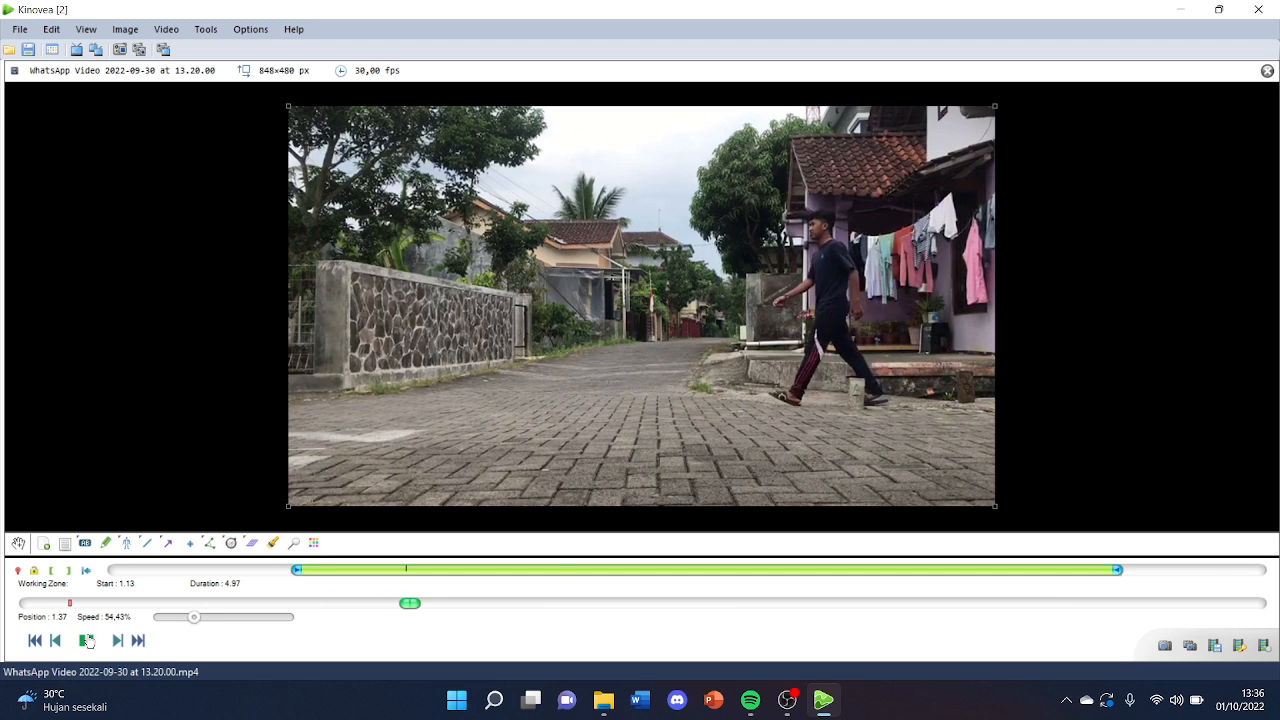
pyautogui.click(87, 641)
pyautogui.click(87, 641)
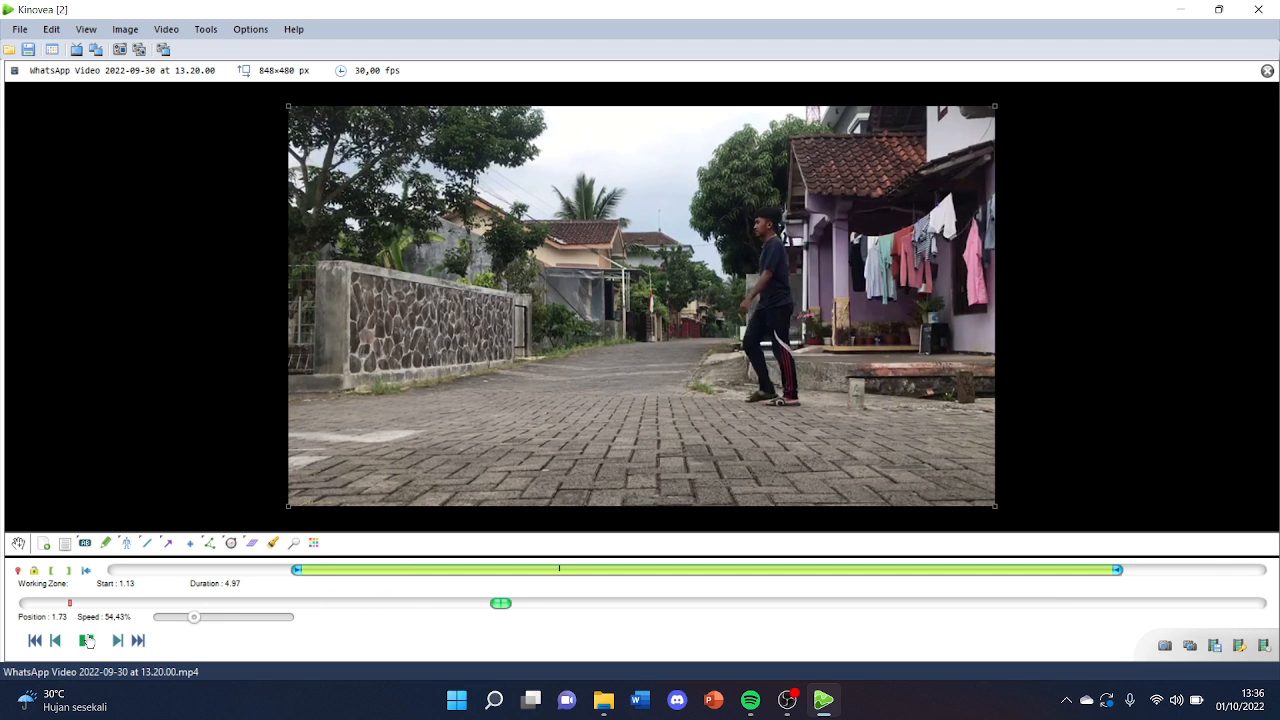
pyautogui.click(87, 641)
pyautogui.click(87, 641)
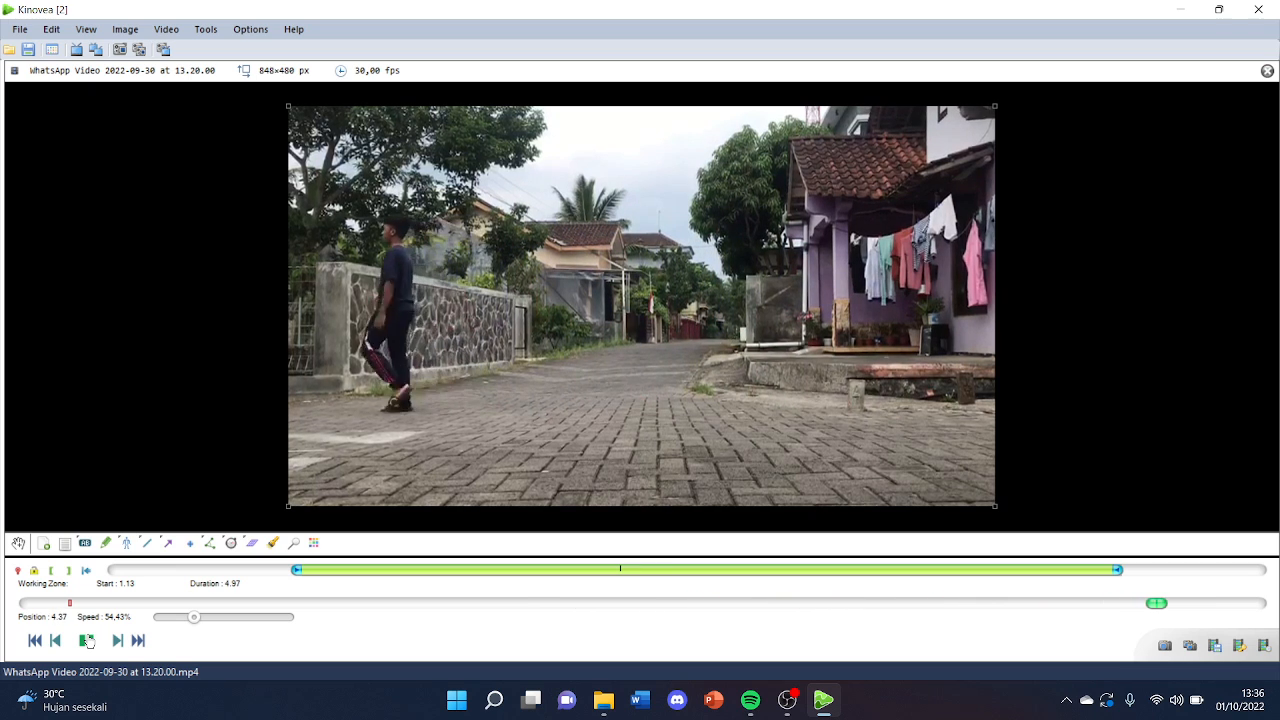
pyautogui.click(87, 641)
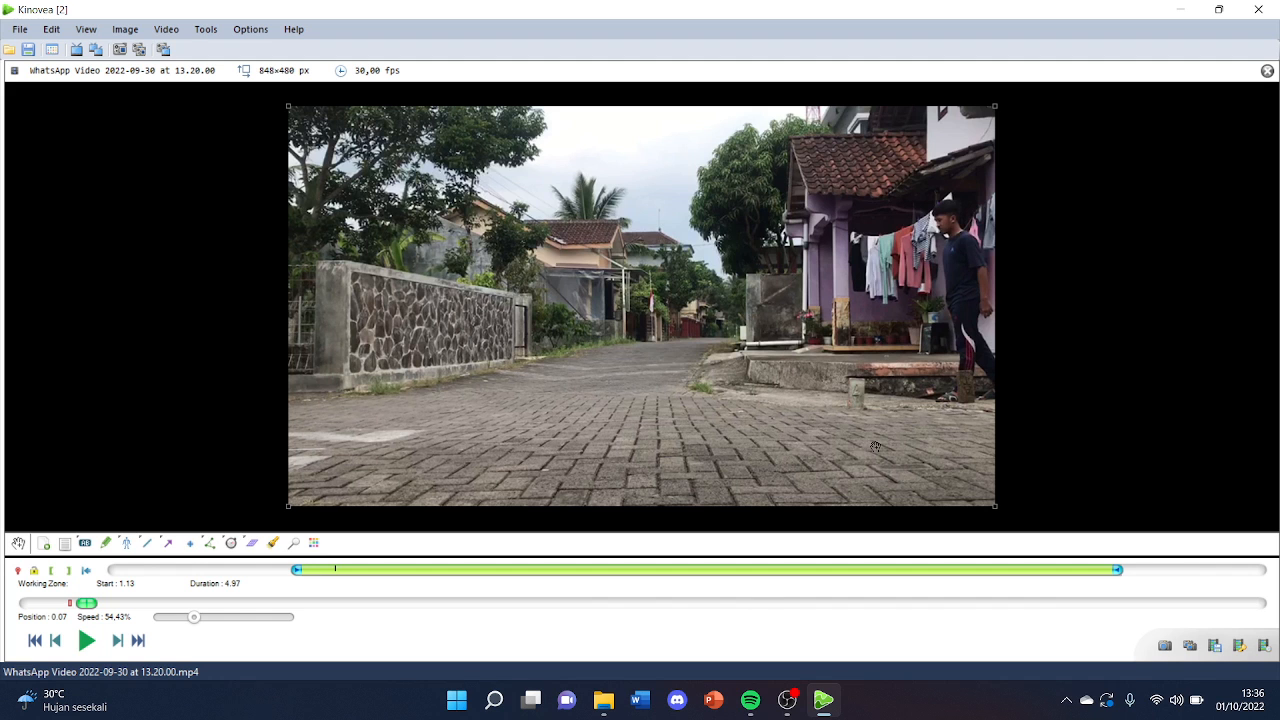
# Step: Enlarge the video image and play the clip up to the frame at position 1.60
pyautogui.moveTo(997, 511); pyautogui.dragTo(1064, 511)
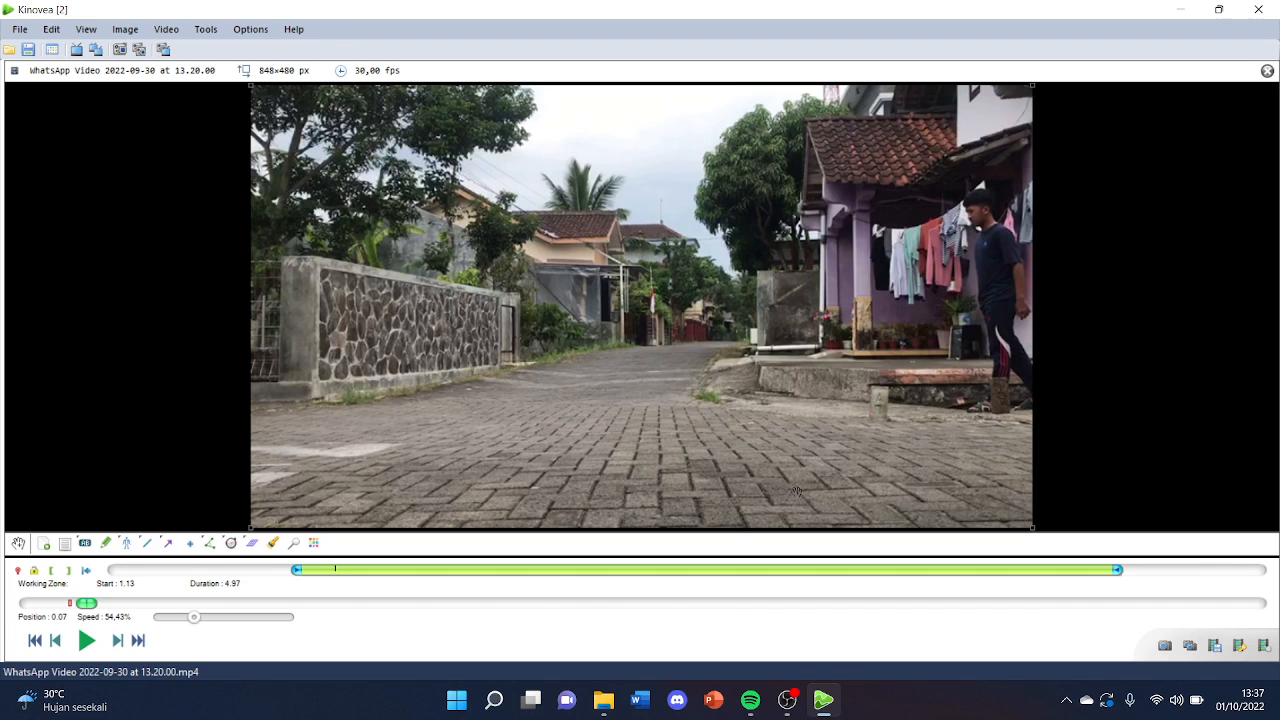
pyautogui.click(86, 640)
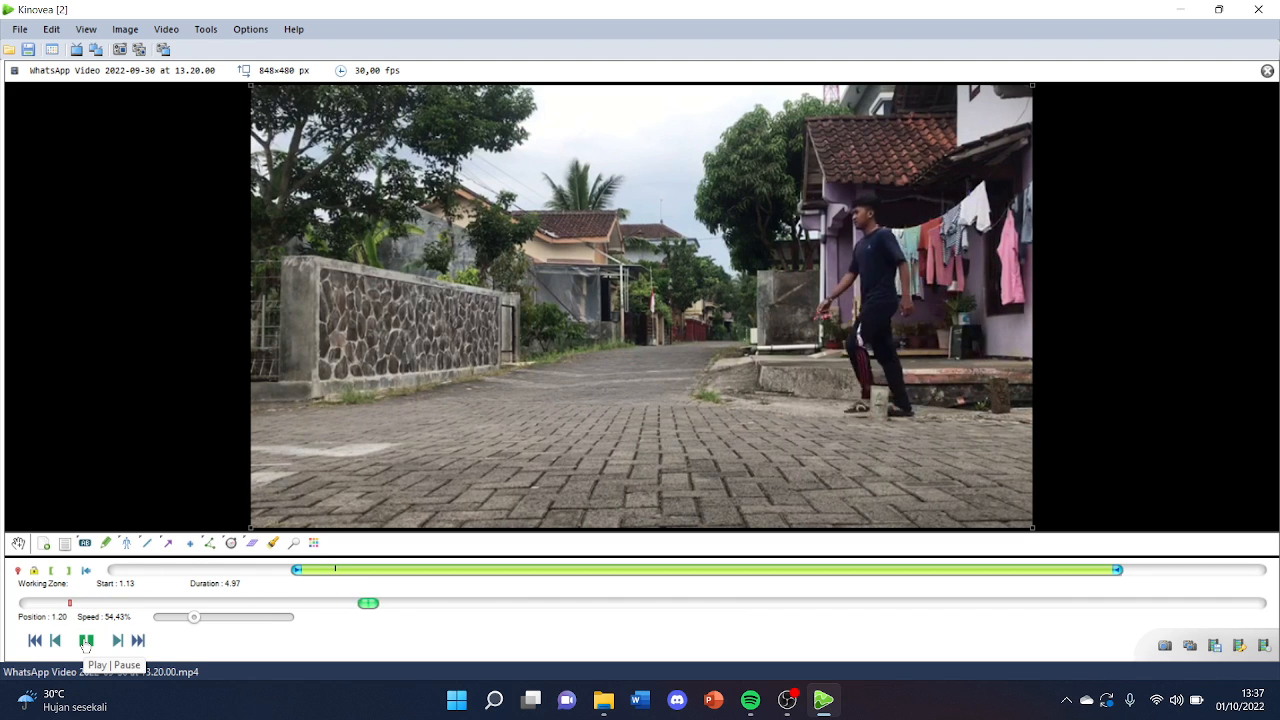
pyautogui.click(86, 640)
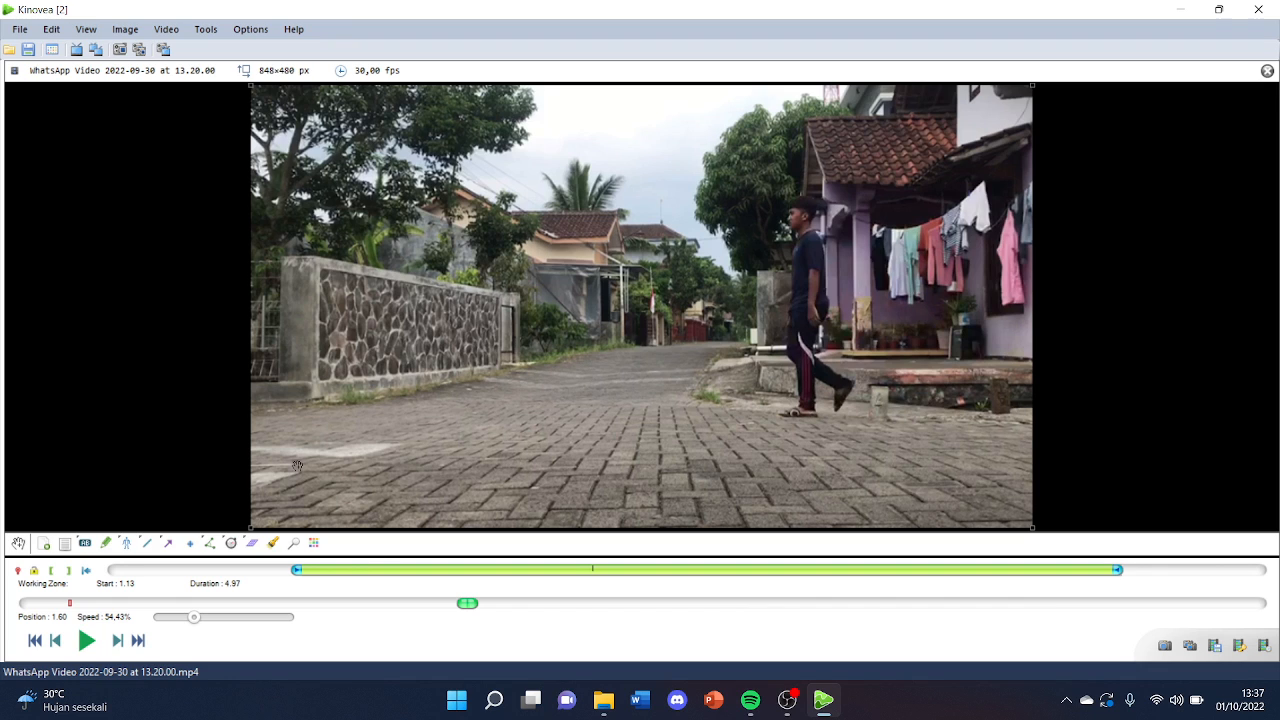
# Step: Draw a horizontal line along the low concrete kerb behind the walker on the frame at 1.60
pyautogui.click(148, 543)
pyautogui.click(150, 547)
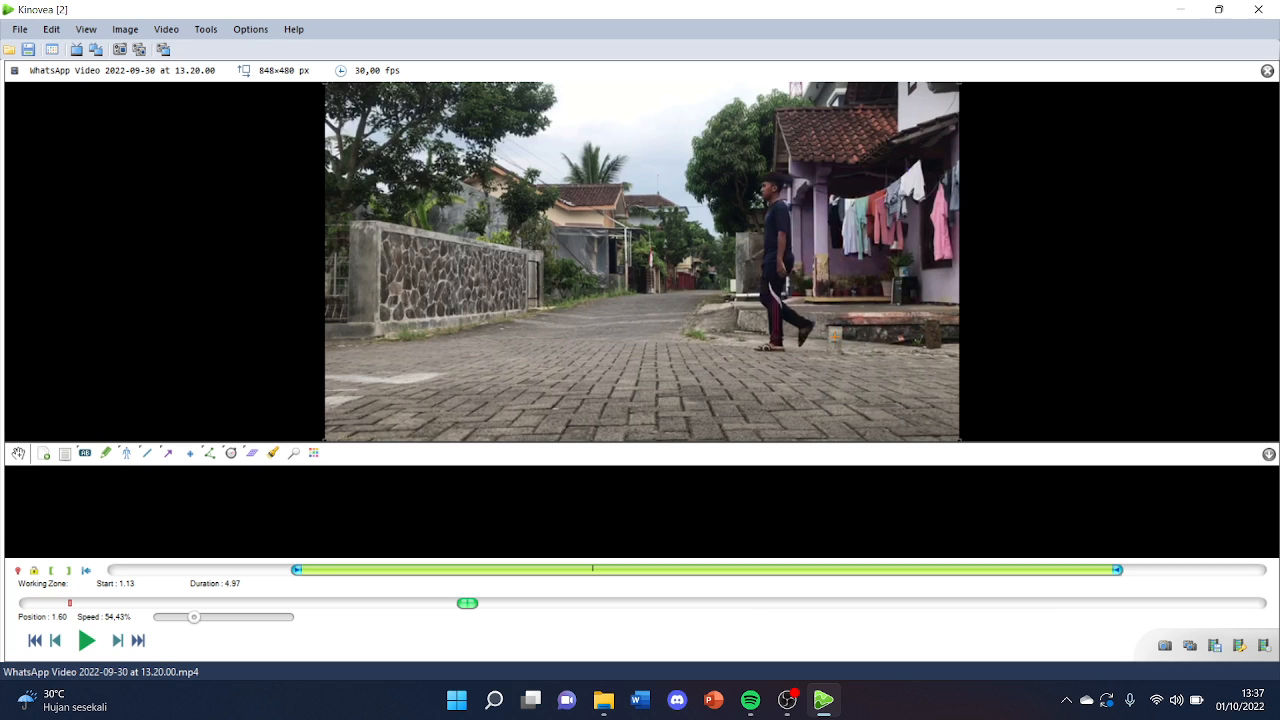
pyautogui.press('Insert')
pyautogui.moveTo(836, 336); pyautogui.dragTo(905, 336)
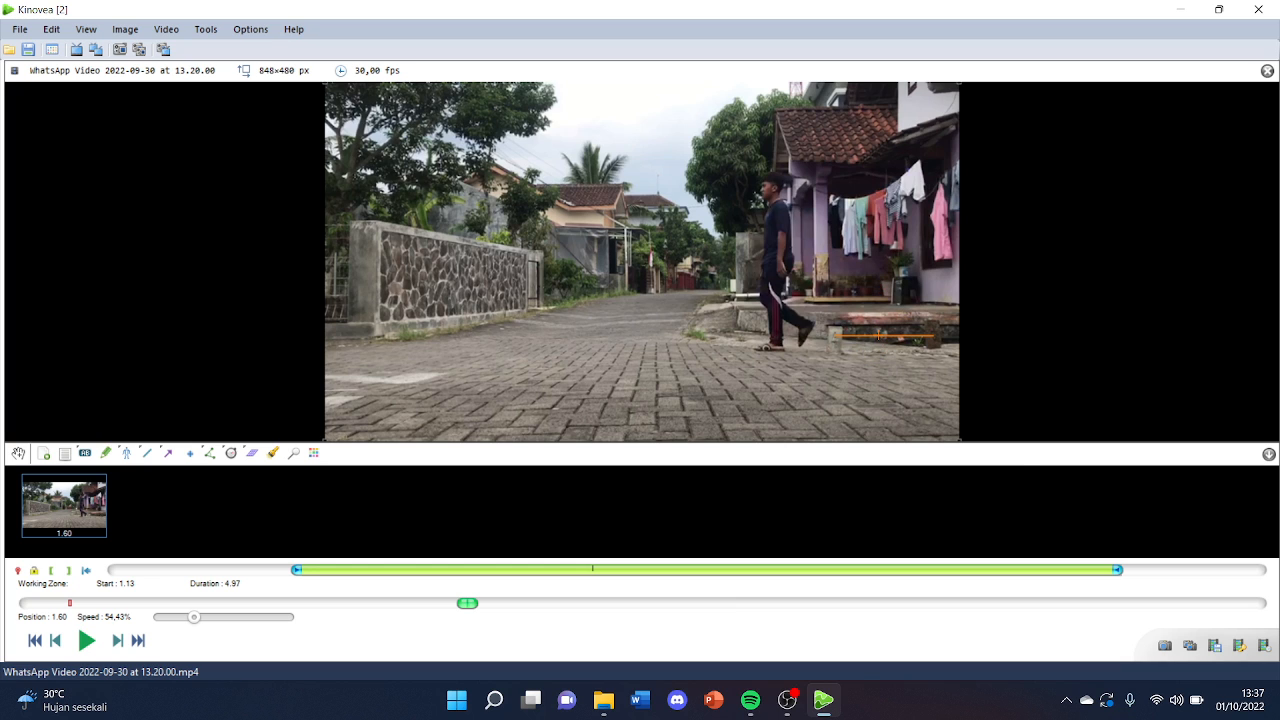
# Step: Save the style of the line on the kerb as the default line style
pyautogui.rightClick(878, 335)
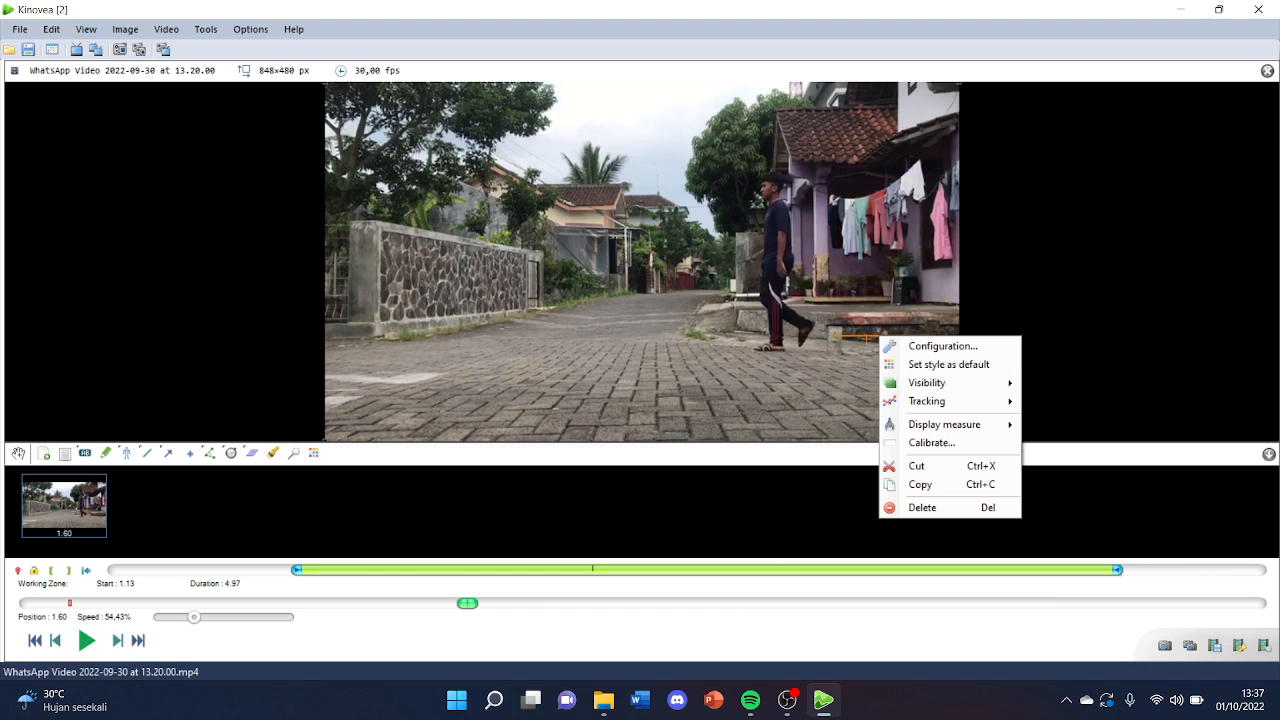
pyautogui.click(859, 322)
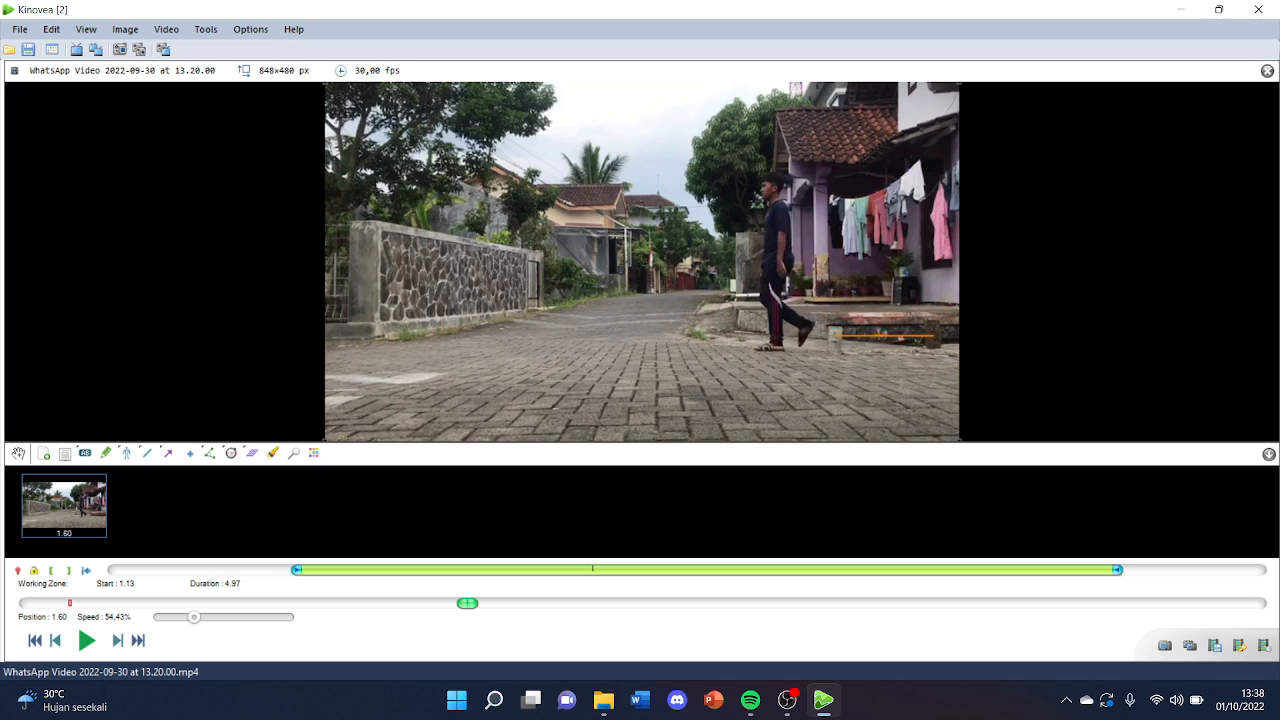
pyautogui.rightClick(879, 336)
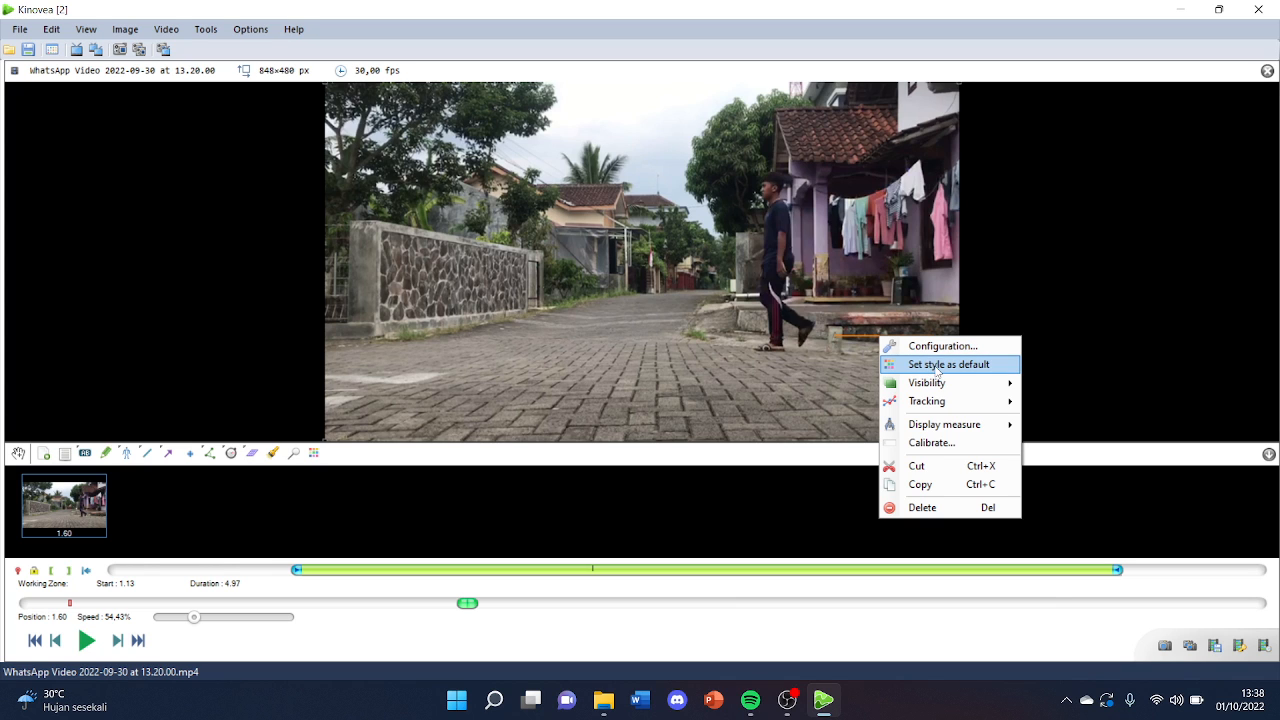
pyautogui.click(938, 365)
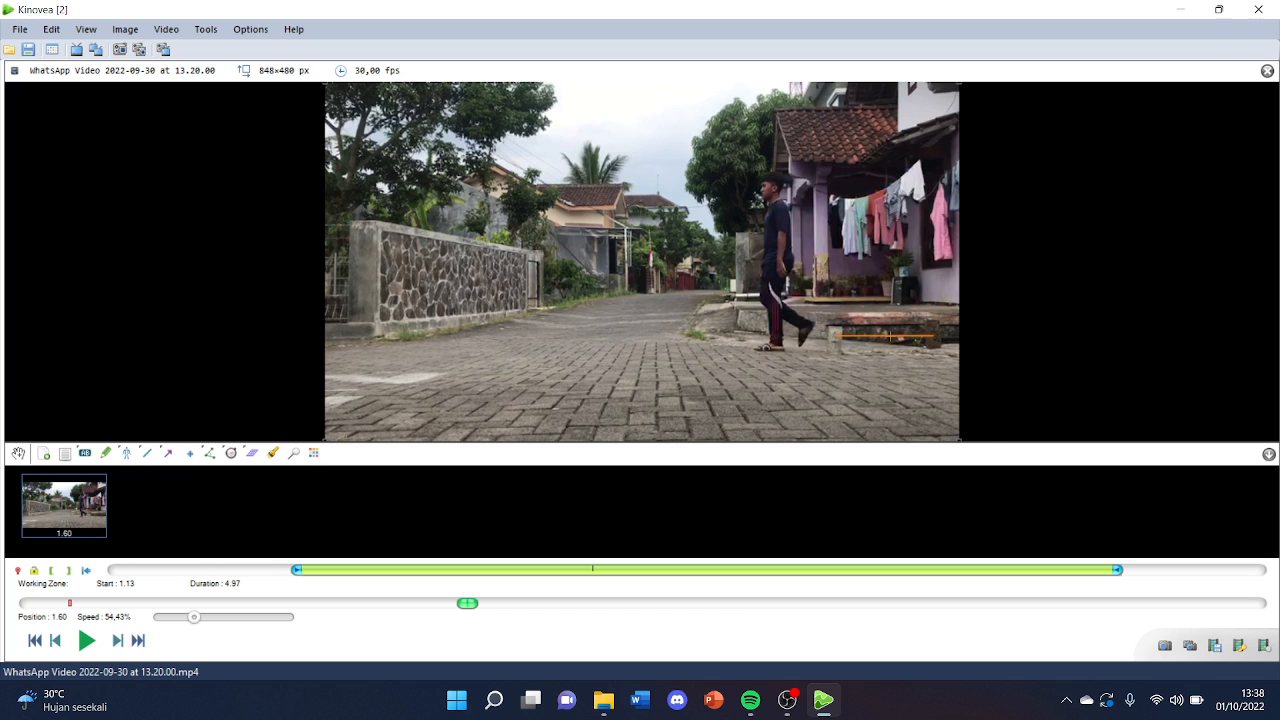
# Step: Calibrate the line on the kerb with a real size of 1000 cm, keeping it as the horizontal axis
pyautogui.rightClick(890, 336)
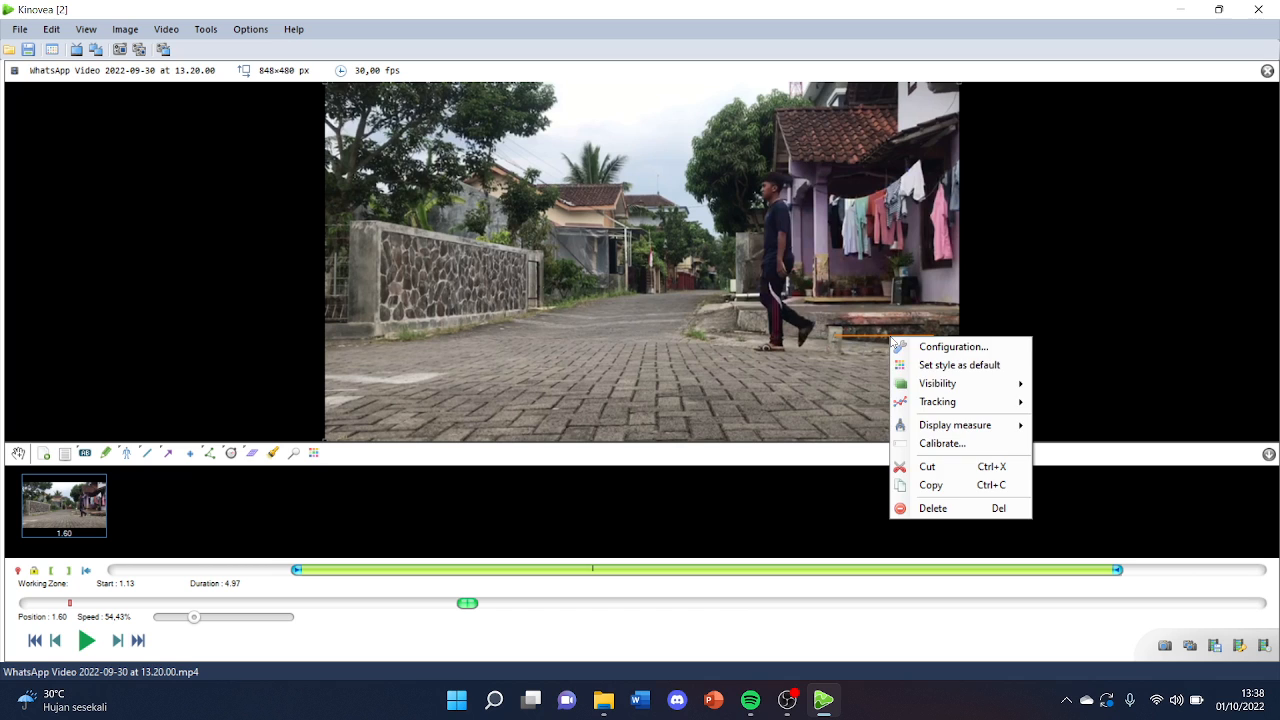
pyautogui.click(962, 443)
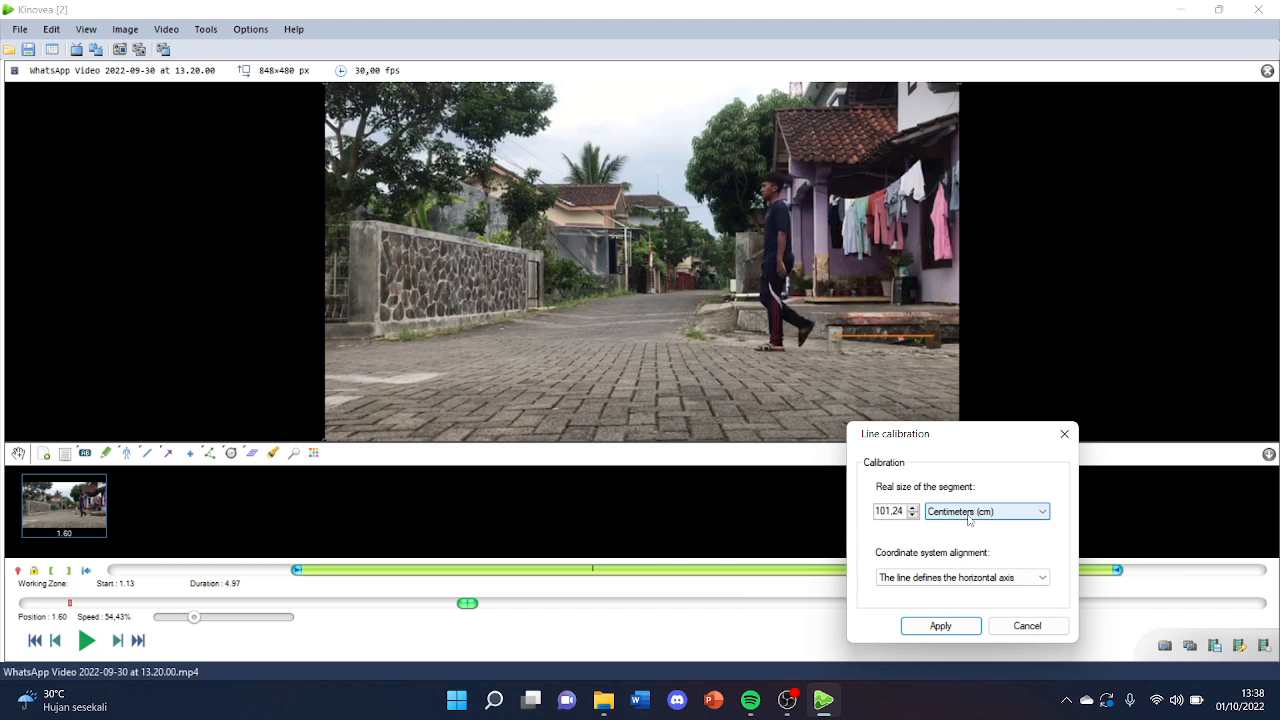
pyautogui.click(975, 514)
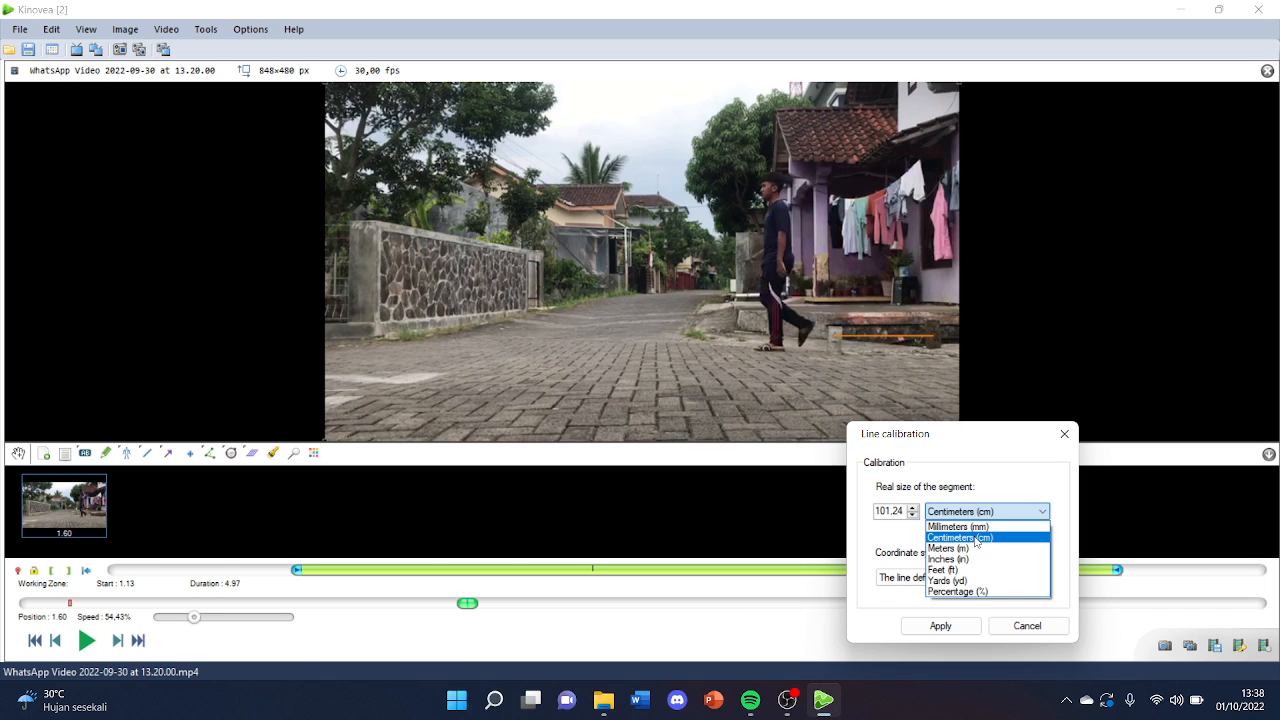
pyautogui.click(975, 541)
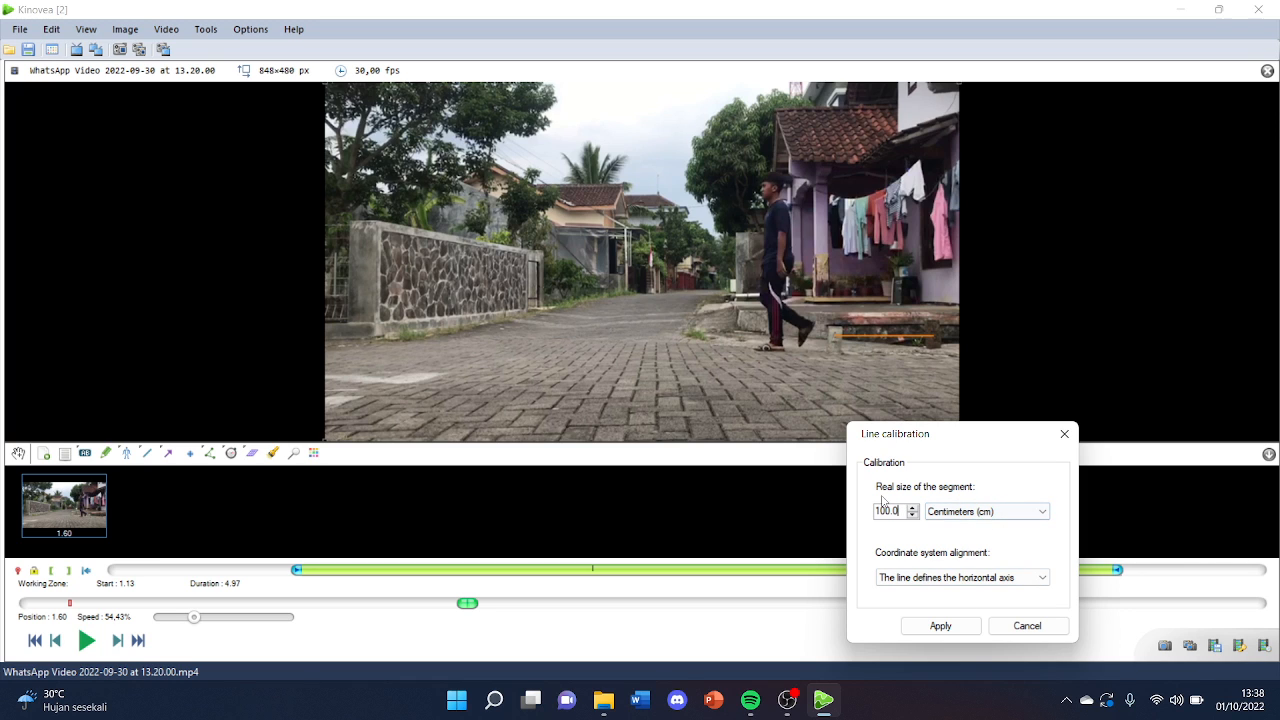
pyautogui.click(940, 626)
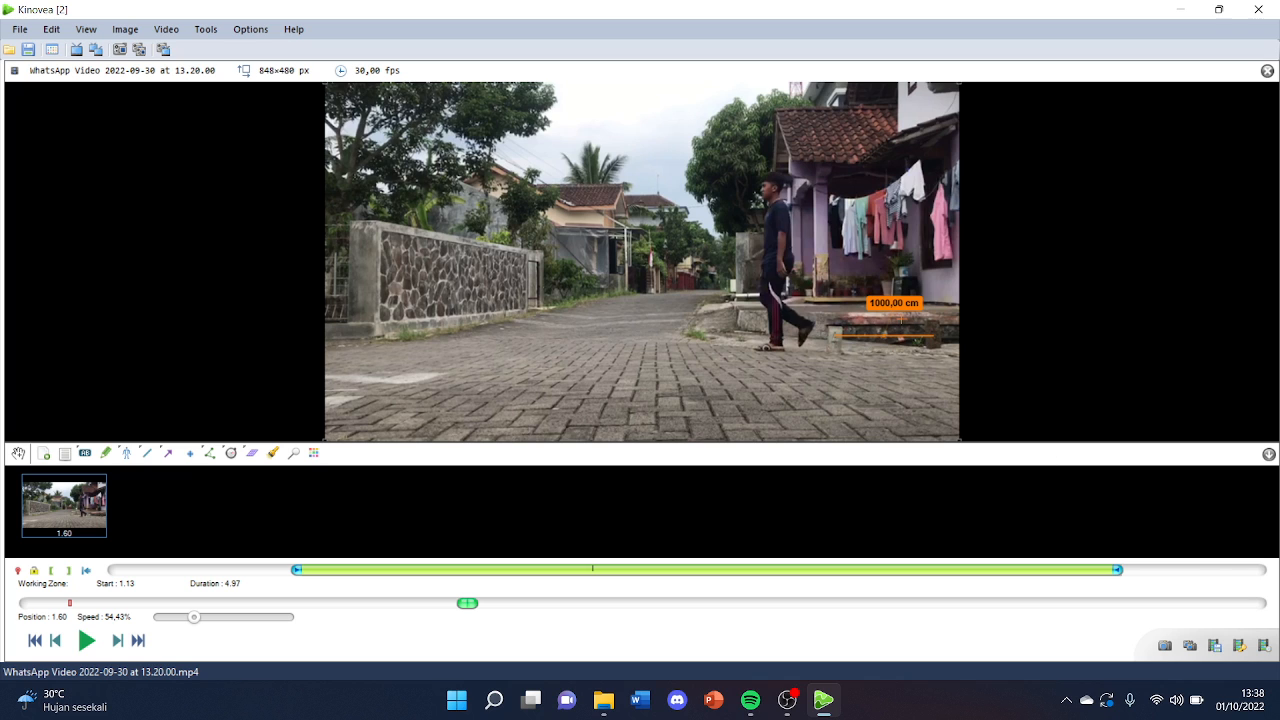
# Step: Set the kerb line's calibrated real size to 100 cm and save the line's style as the default
pyautogui.rightClick(916, 337)
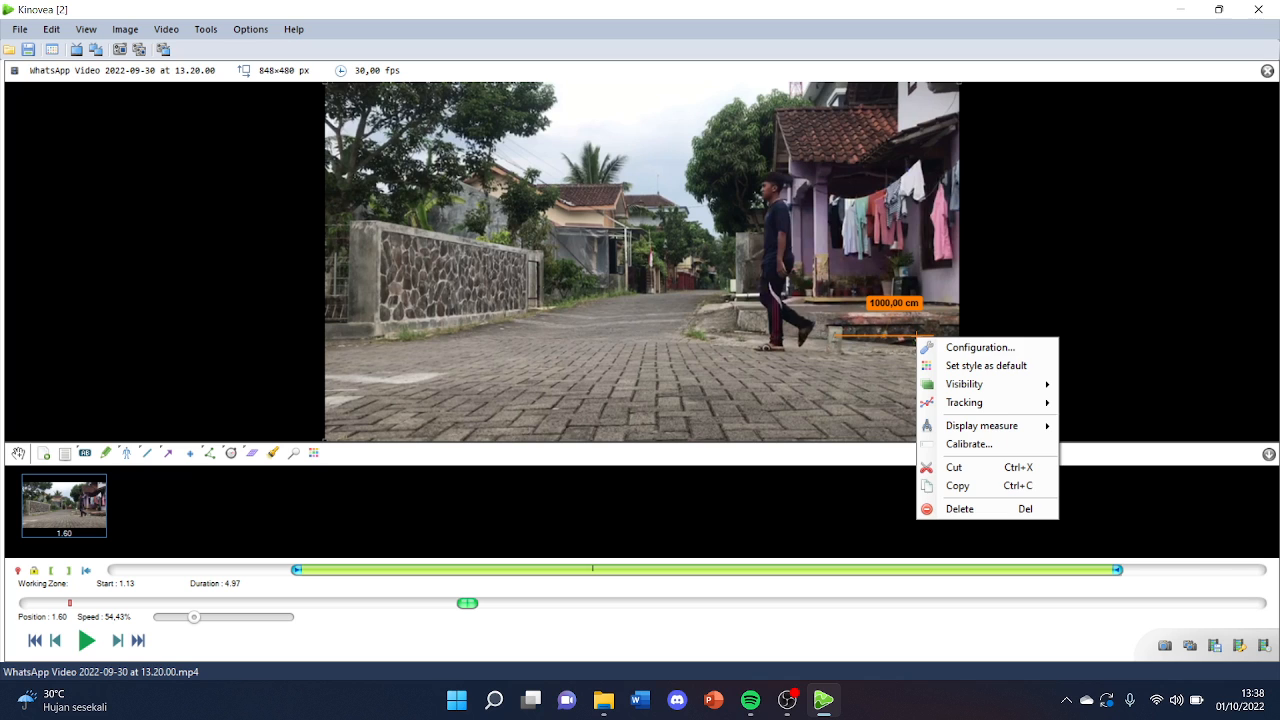
pyautogui.click(975, 443)
pyautogui.click(921, 512)
pyautogui.press('BackSpace')
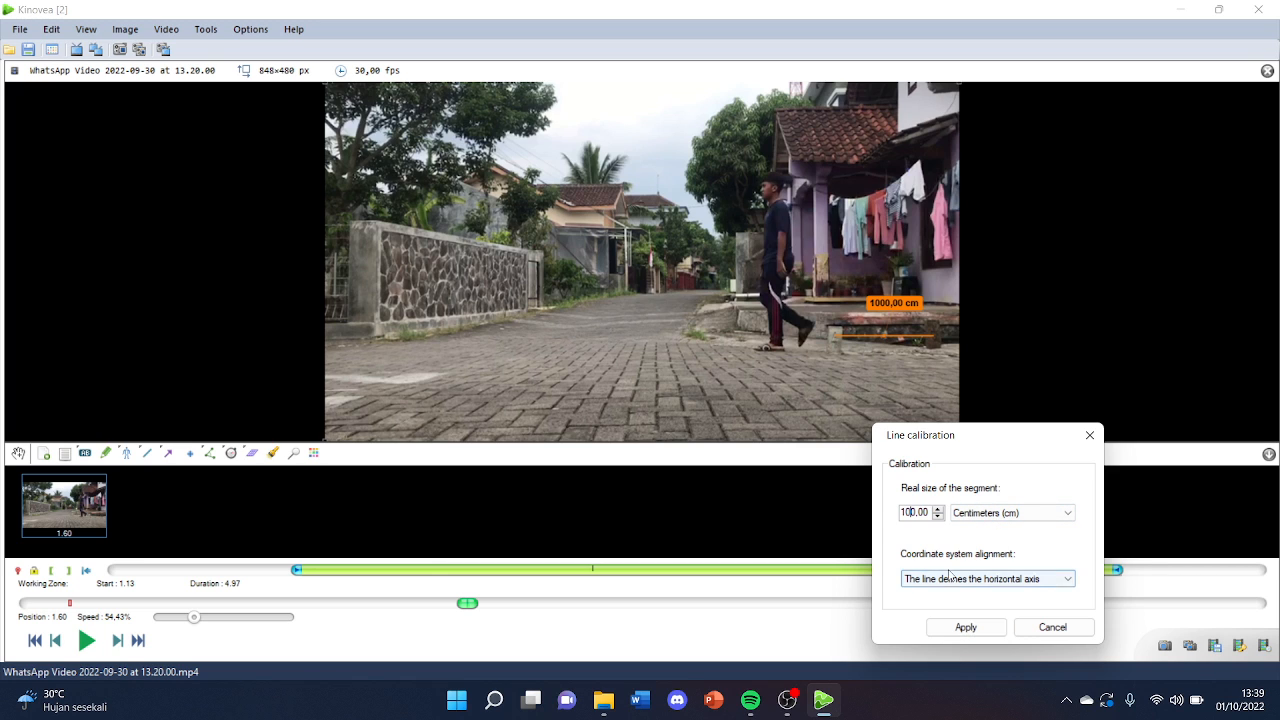
pyautogui.click(963, 628)
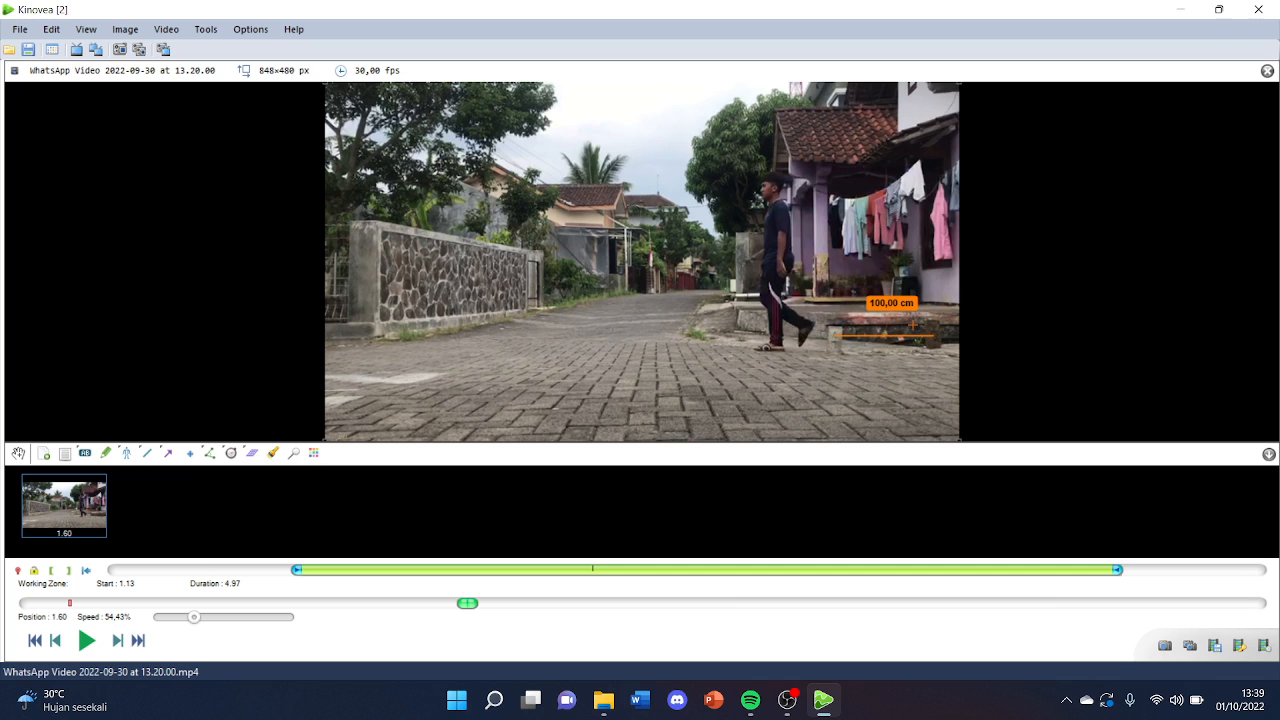
pyautogui.rightClick(887, 306)
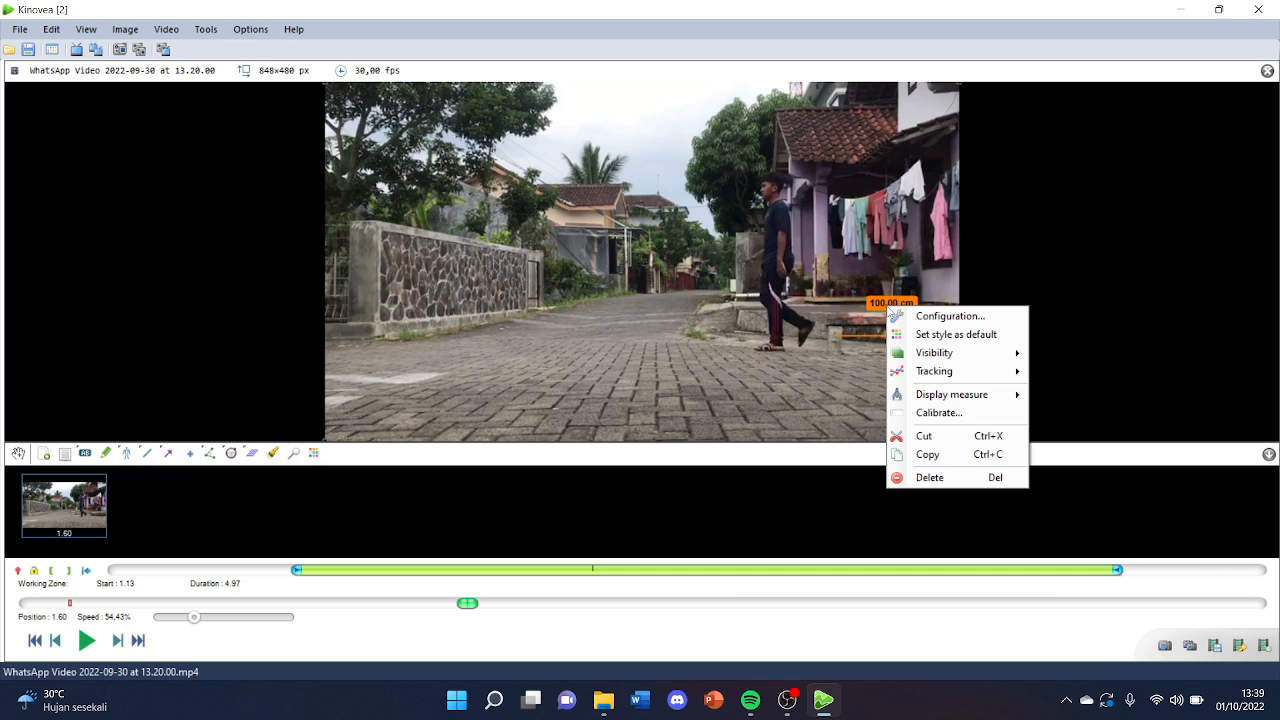
pyautogui.click(940, 336)
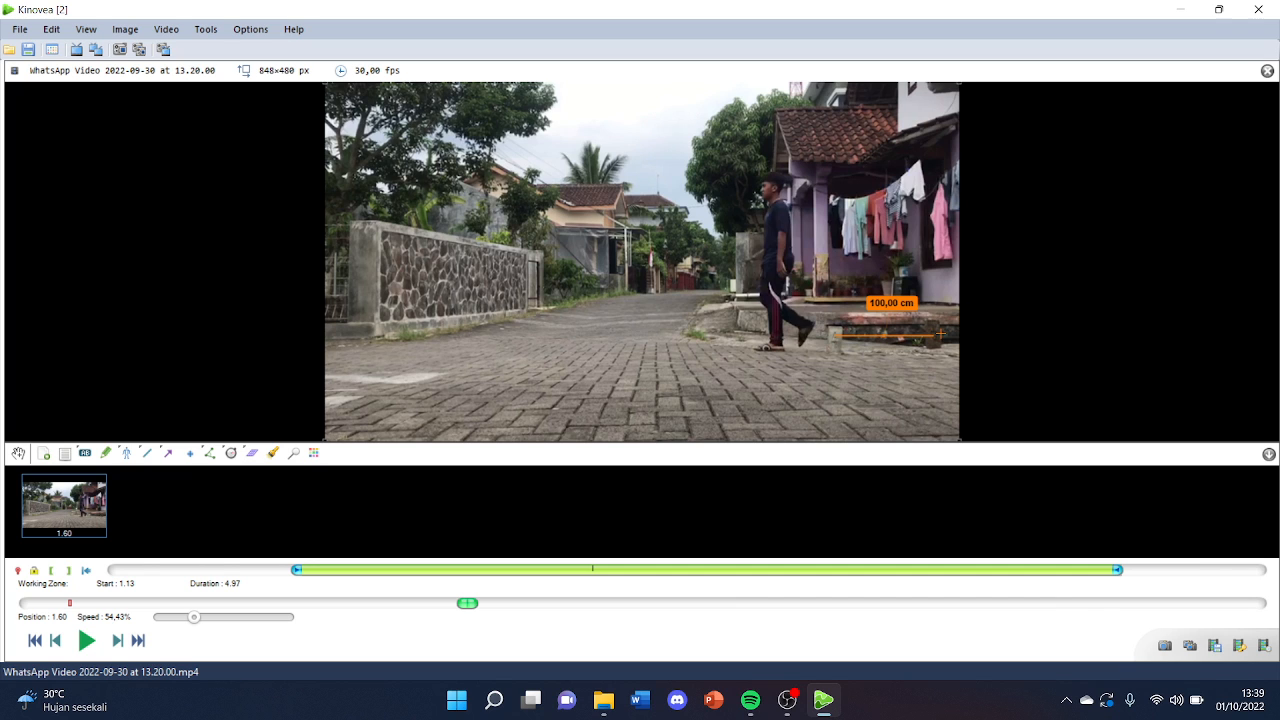
pyautogui.rightClick(906, 308)
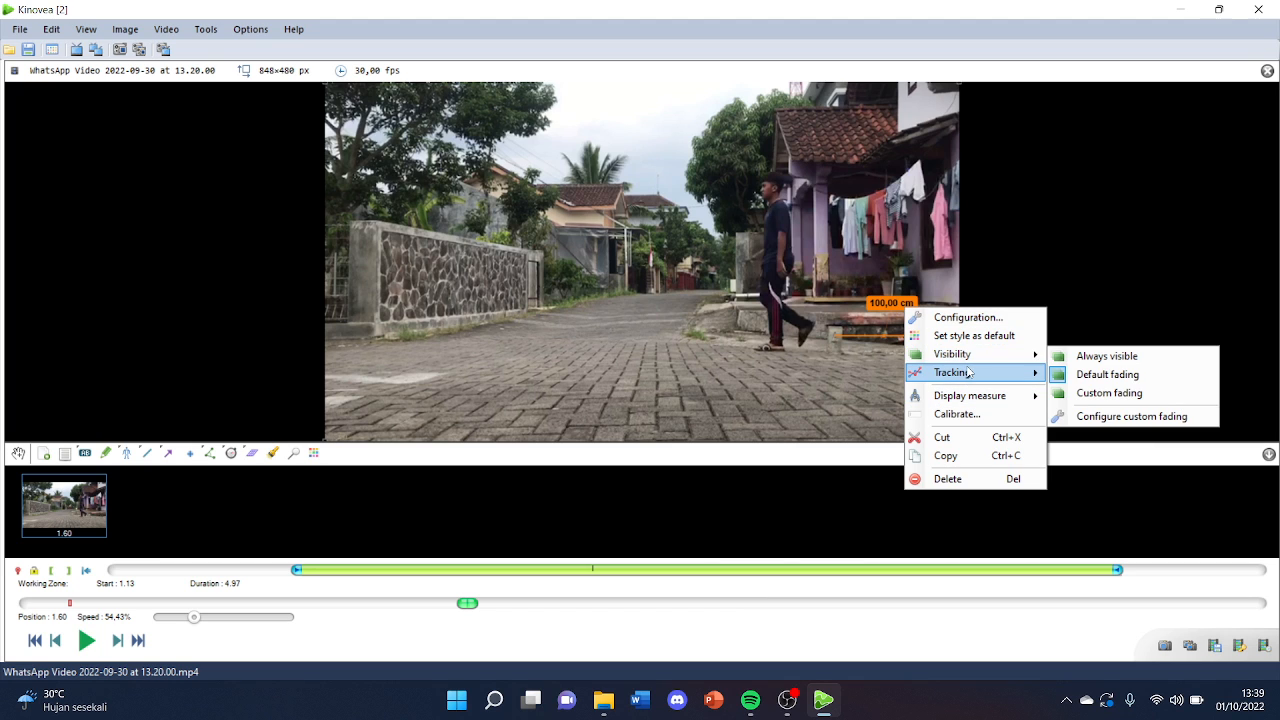
pyautogui.click(849, 328)
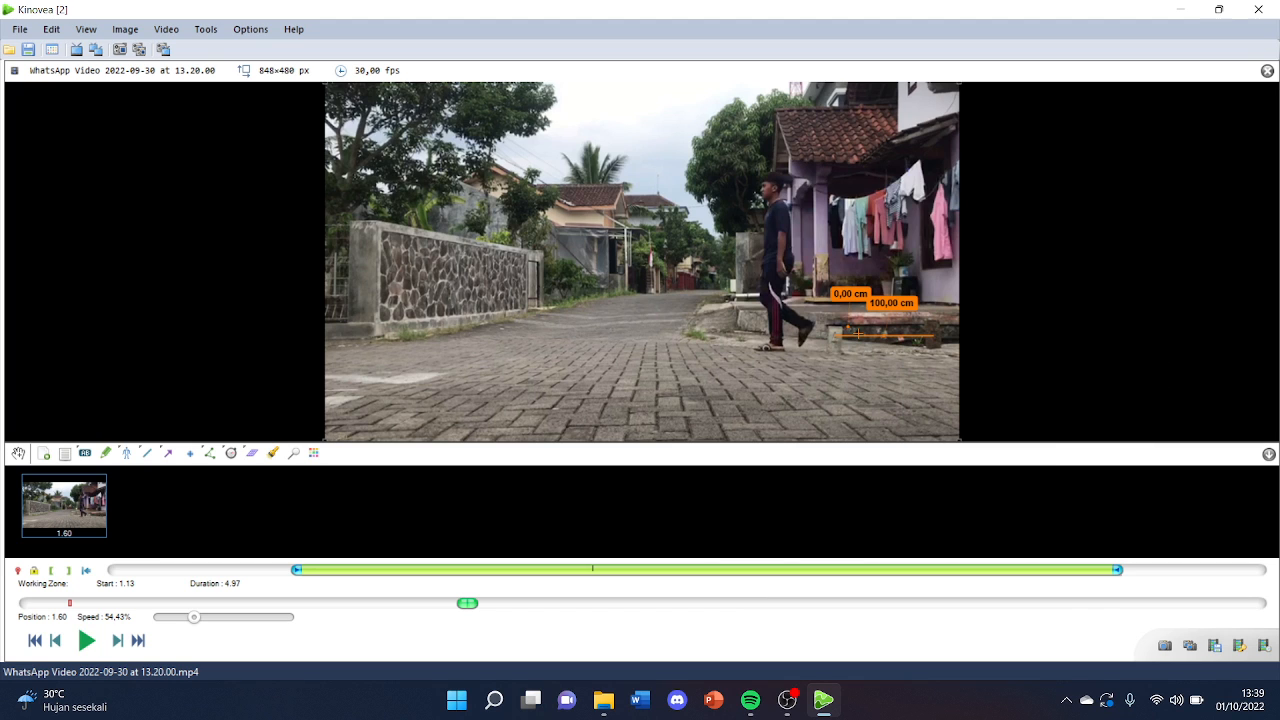
pyautogui.hotkey('ctrl', 'z')
# Step: Add a perspective grid and stretch its four corners into an upright, nearly rectangular plane covering the walking path
pyautogui.click(250, 452)
pyautogui.click(397, 357)
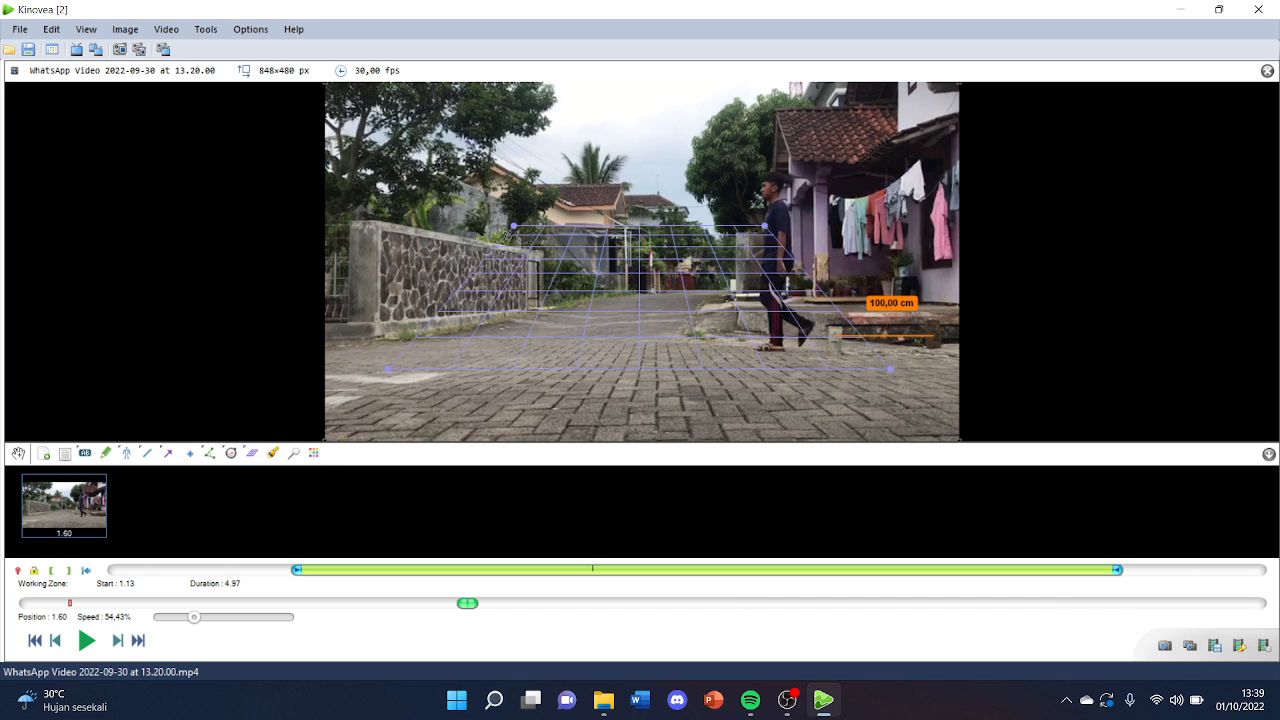
pyautogui.moveTo(514, 227); pyautogui.dragTo(385, 103)
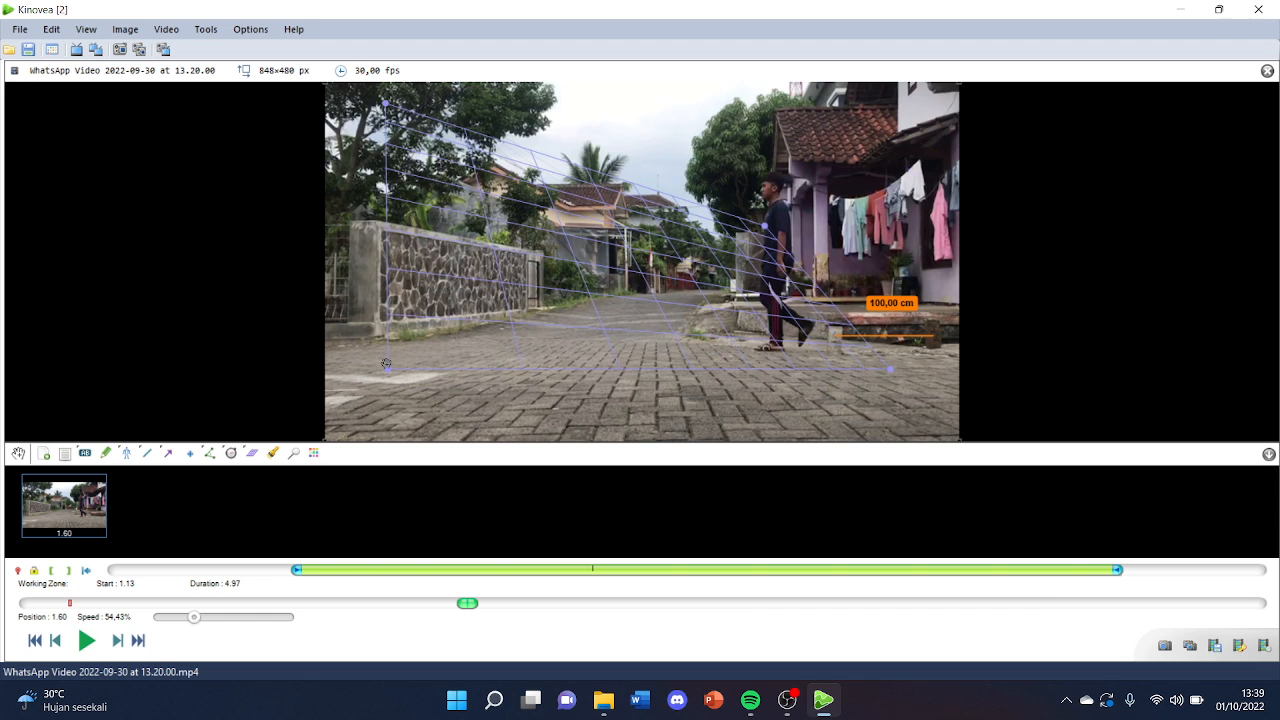
pyautogui.moveTo(388, 369); pyautogui.dragTo(388, 352)
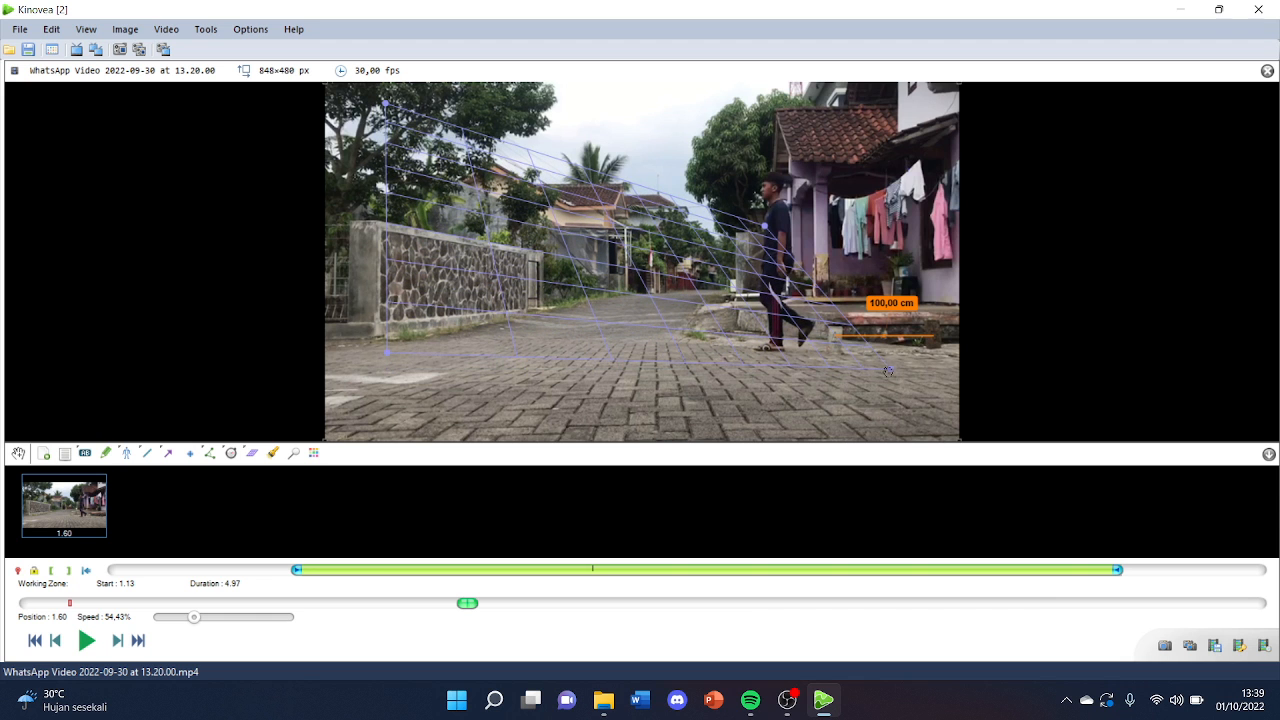
pyautogui.moveTo(890, 369); pyautogui.dragTo(934, 360)
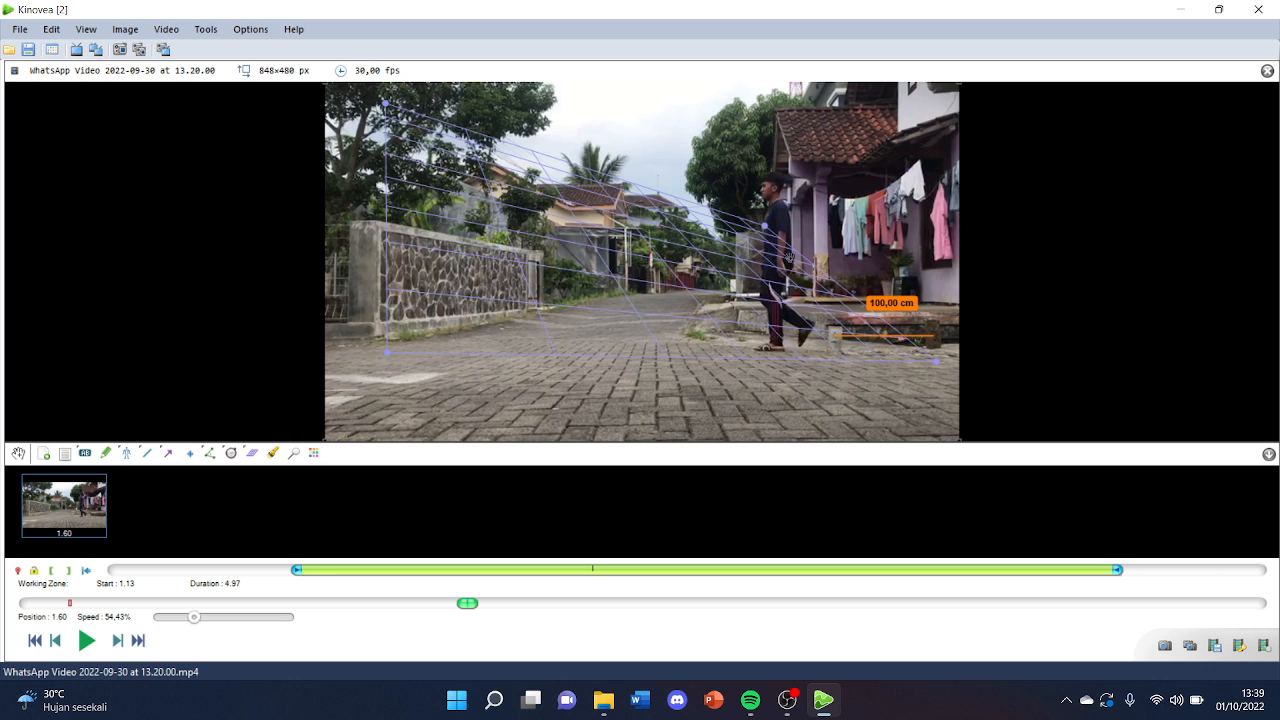
pyautogui.moveTo(765, 228); pyautogui.dragTo(943, 103)
# Step: Save the grid's style as the default and shift its two corners near the stone wall slightly outward
pyautogui.rightClick(935, 103)
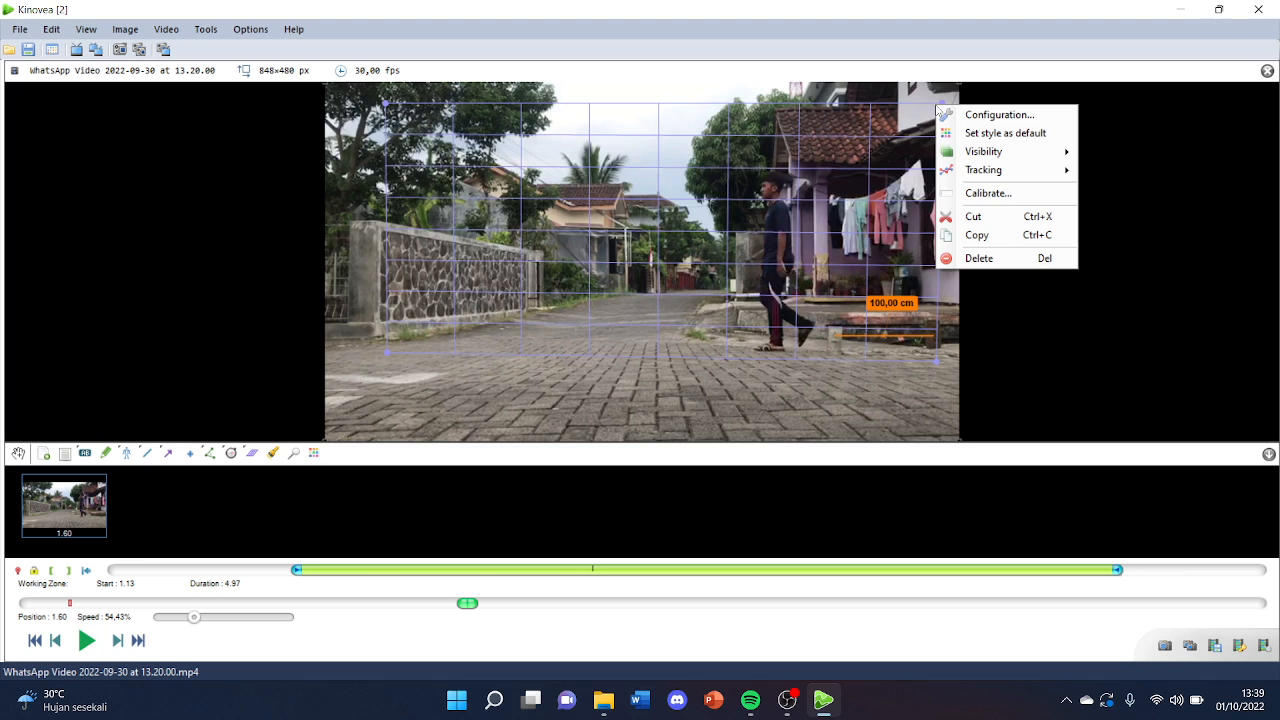
pyautogui.click(979, 131)
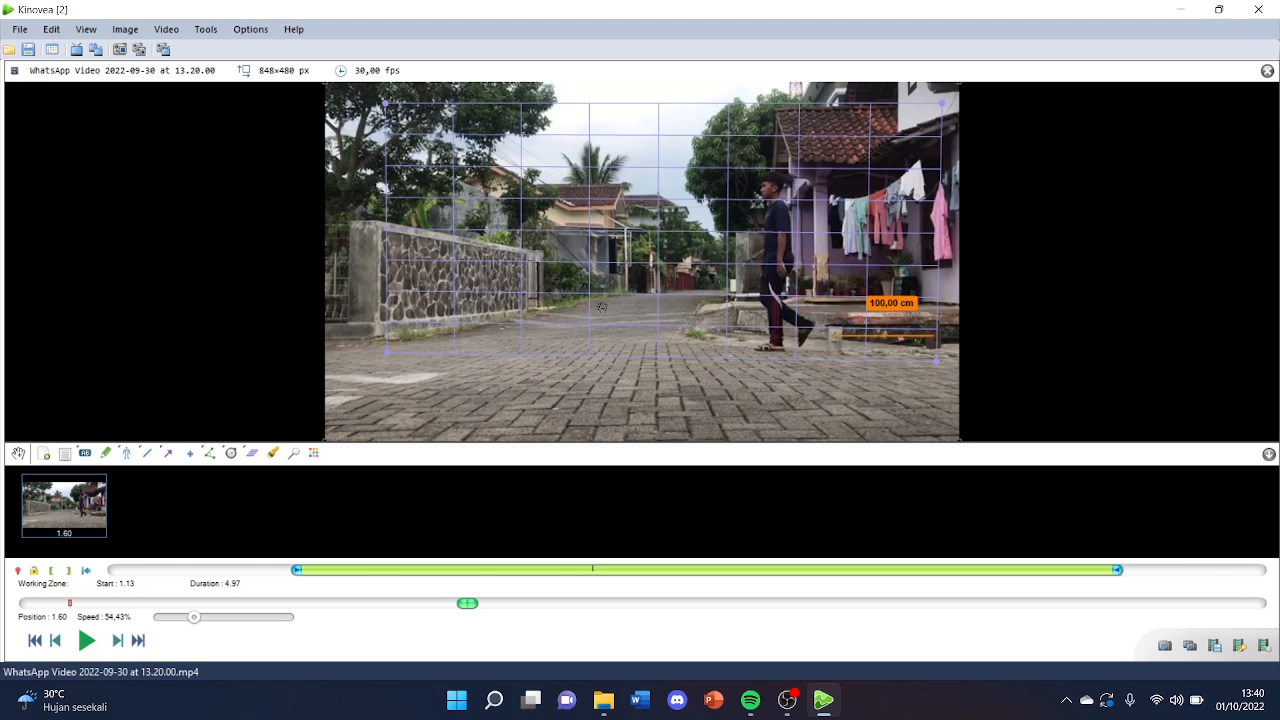
pyautogui.moveTo(387, 352); pyautogui.dragTo(378, 356)
pyautogui.moveTo(385, 102); pyautogui.dragTo(380, 103)
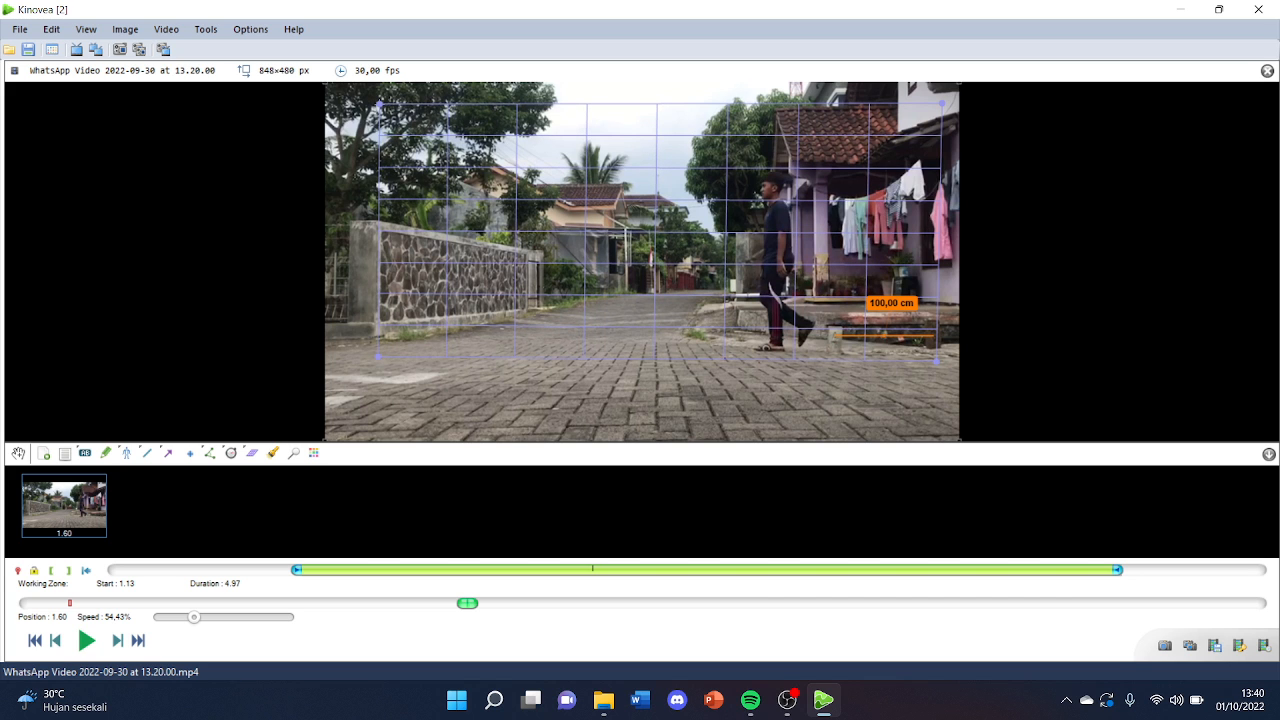
# Step: Adjust the grid's two wall-side corners slightly at position 4.00 and play the clip on to 4.70
pyautogui.press('space')
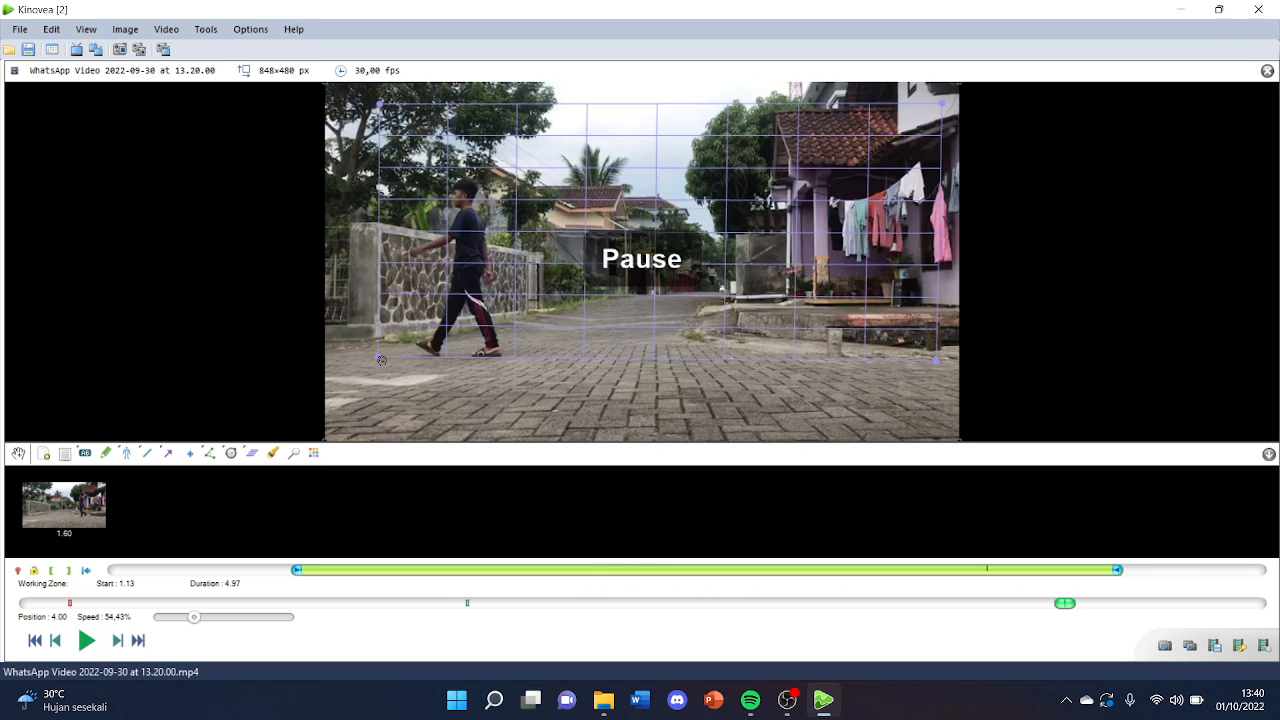
pyautogui.press('space')
pyautogui.moveTo(378, 356); pyautogui.dragTo(375, 363)
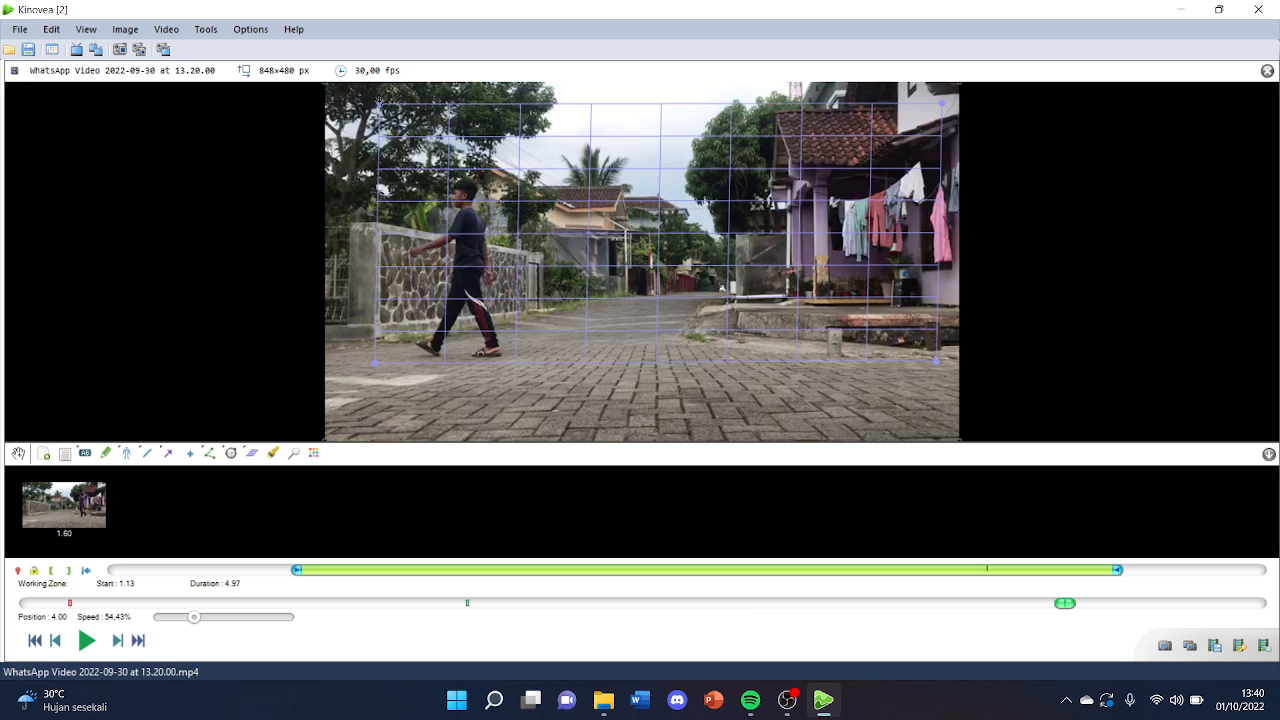
pyautogui.moveTo(378, 102); pyautogui.dragTo(375, 105)
pyautogui.press('space')
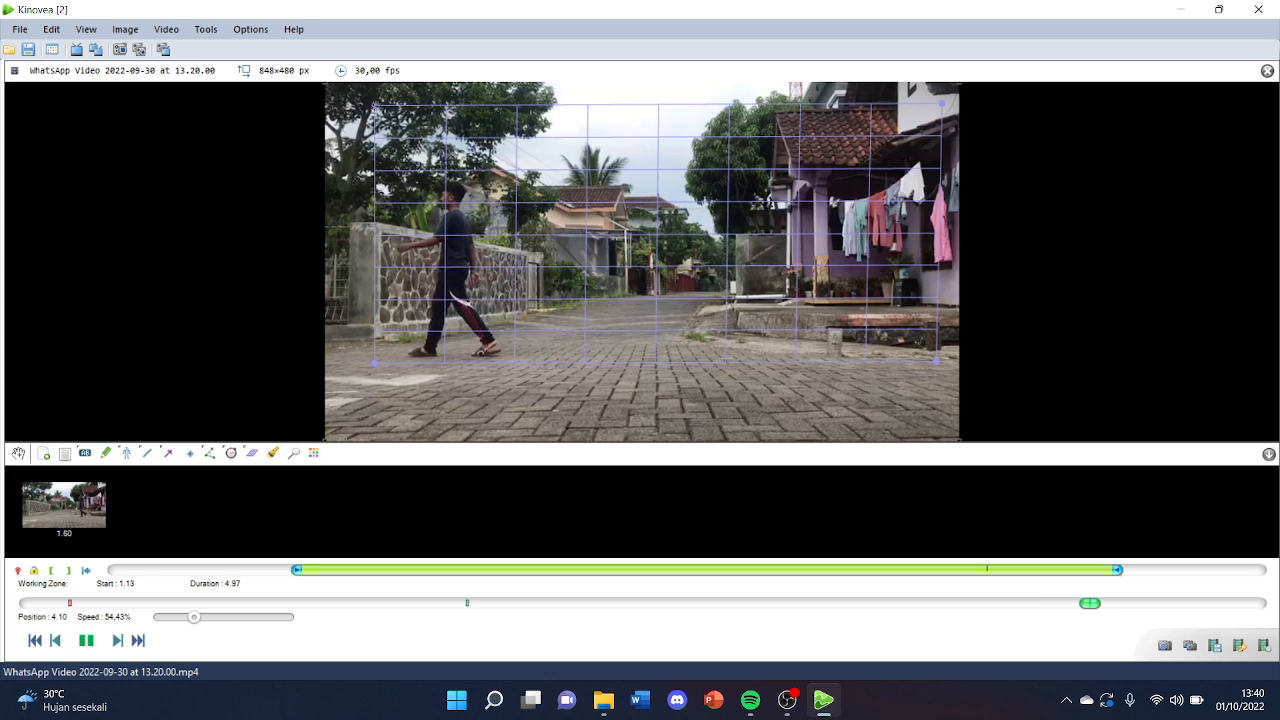
pyautogui.press('space')
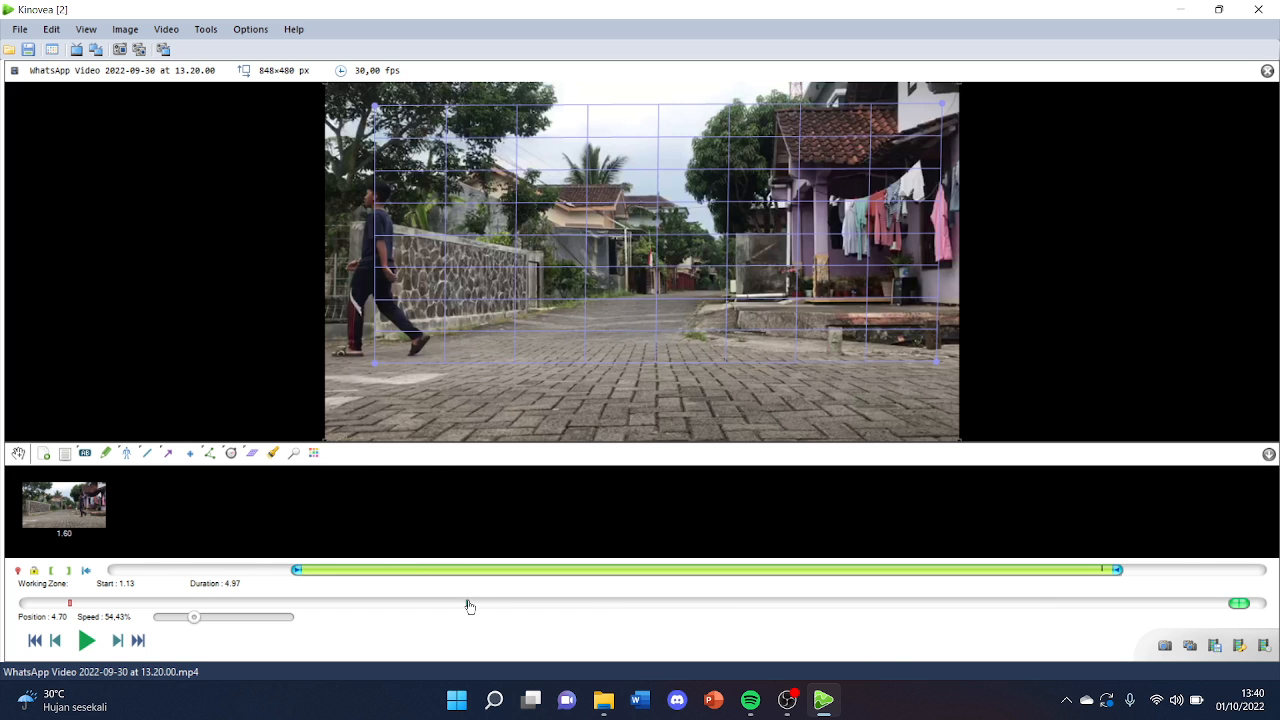
# Step: Return the clip to its start, play it with pauses past the kerb, and step back to the frame at 2.17
pyautogui.moveTo(468, 604); pyautogui.dragTo(64, 601)
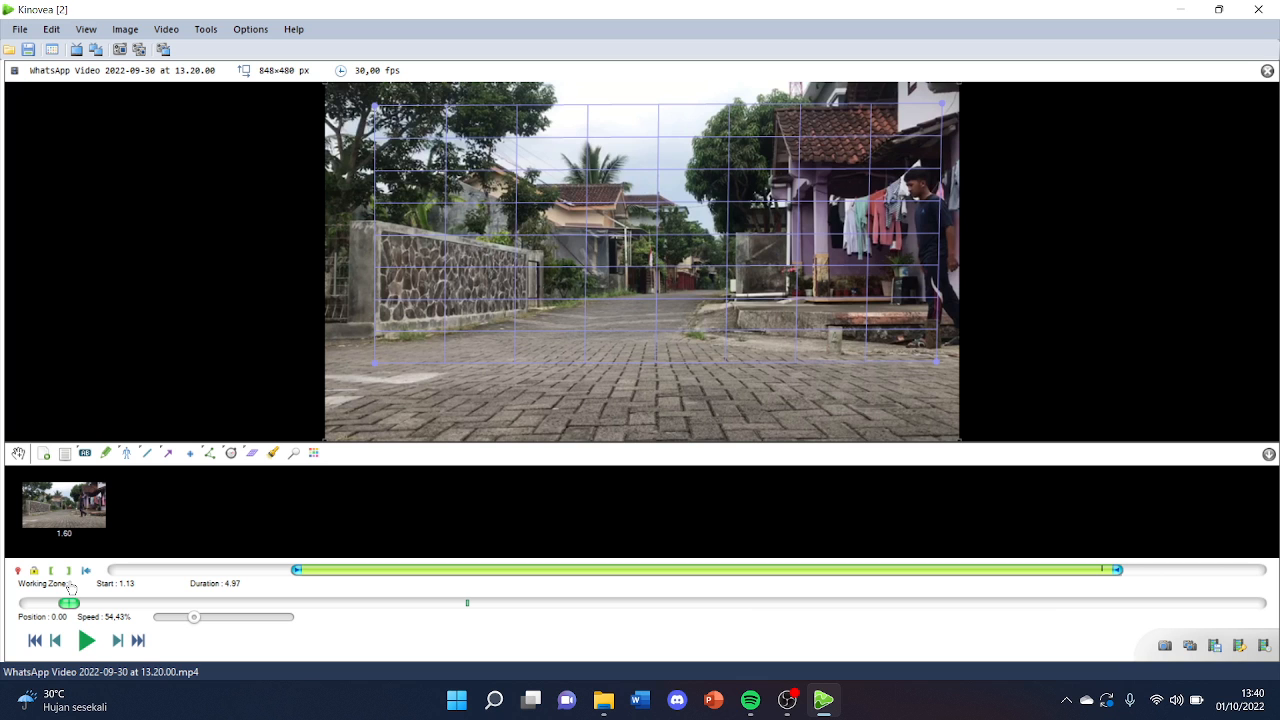
pyautogui.press('space')
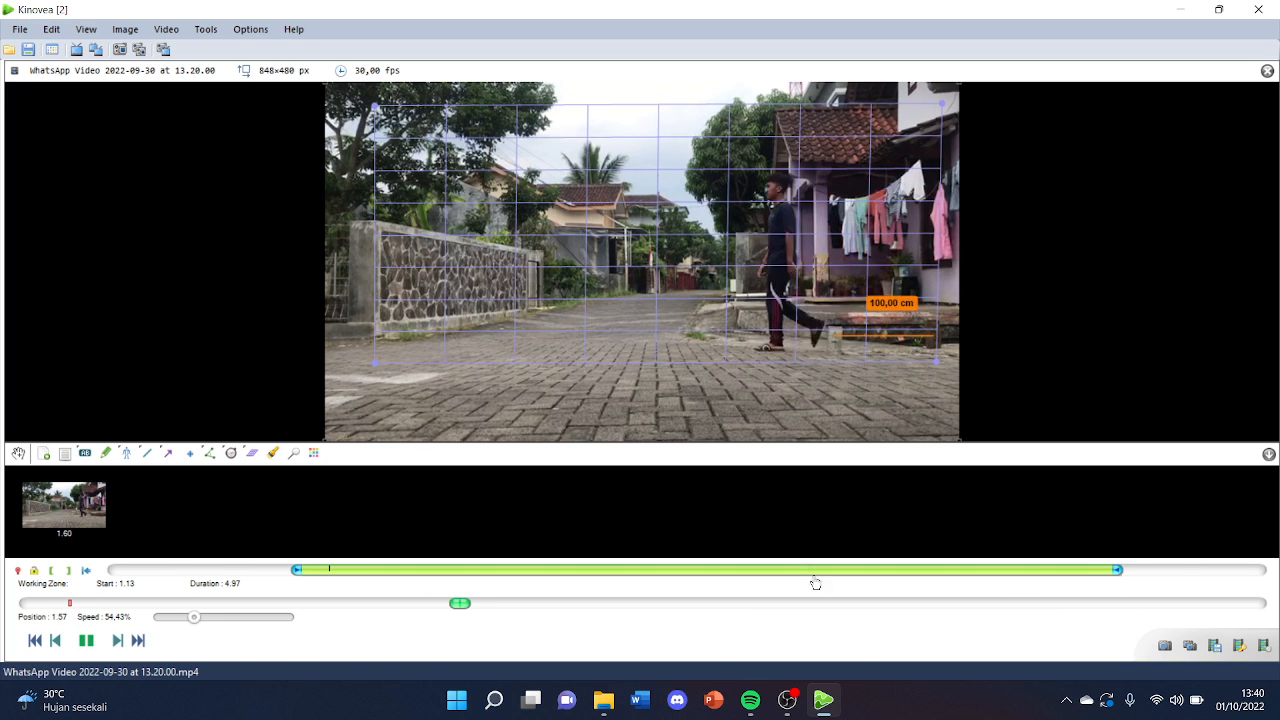
pyautogui.press('space')
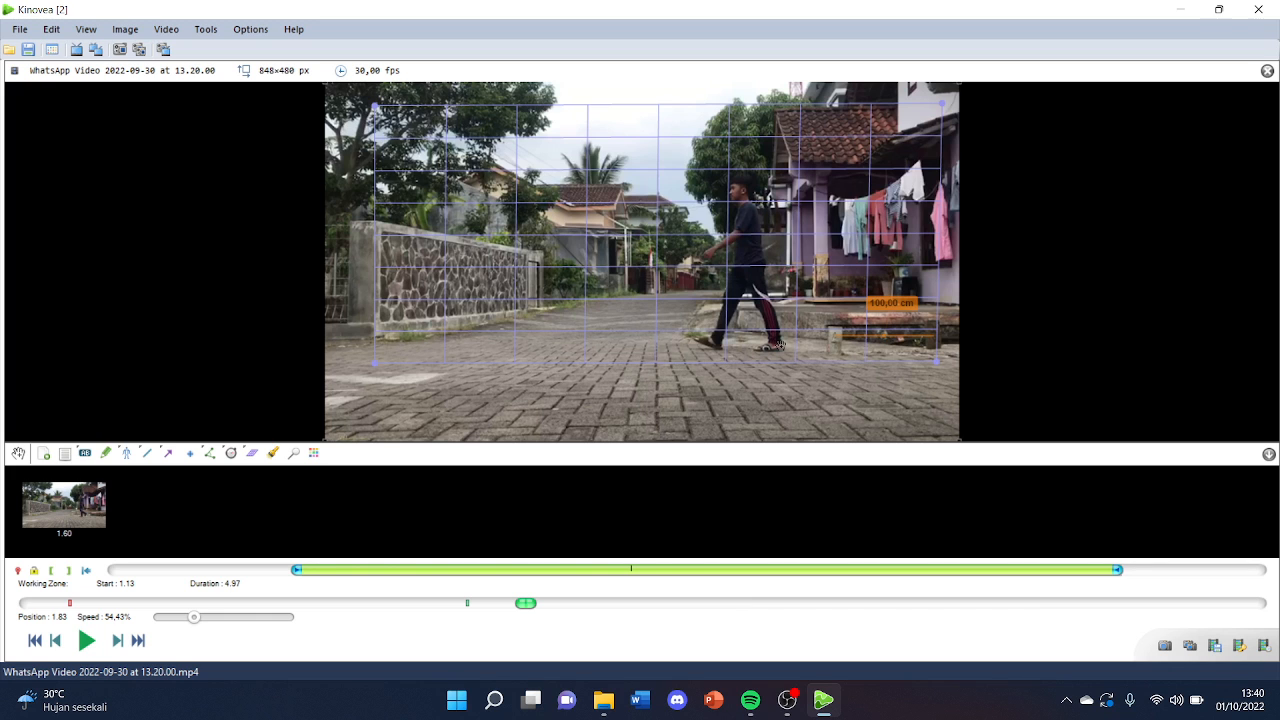
pyautogui.press('space')
pyautogui.press('space')
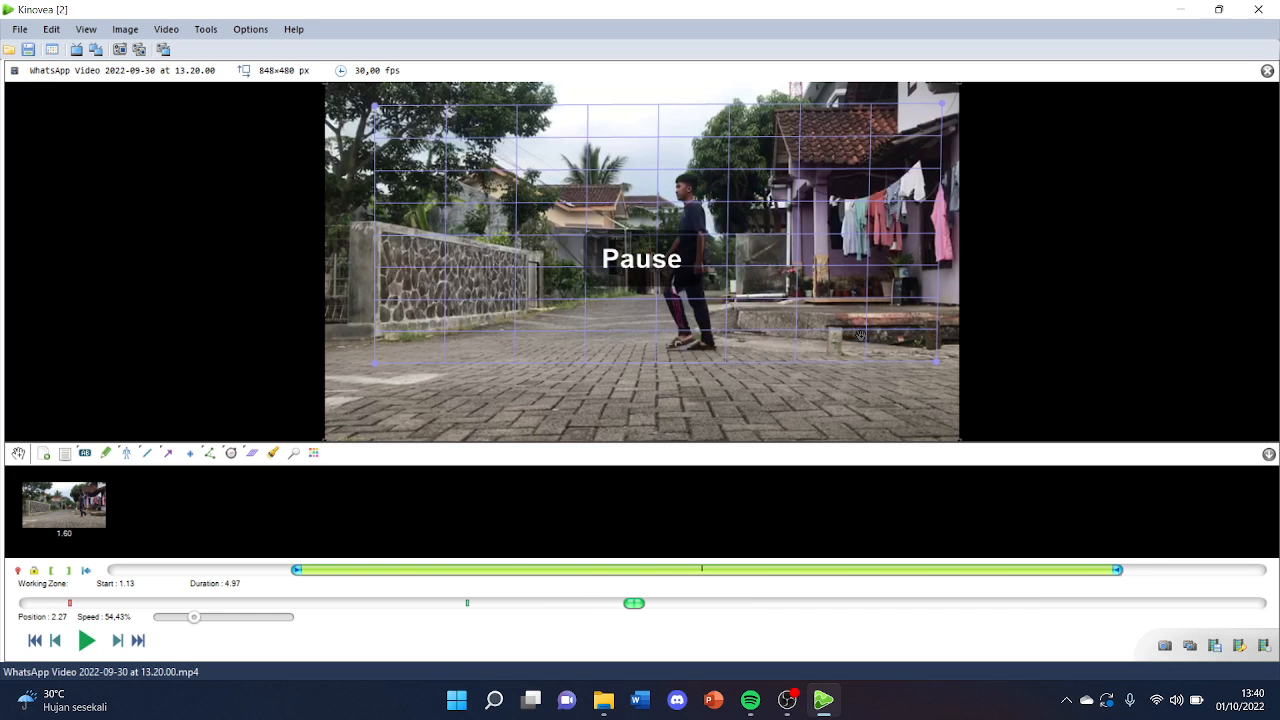
pyautogui.press('Left')
pyautogui.press('Left')
pyautogui.press('Left')
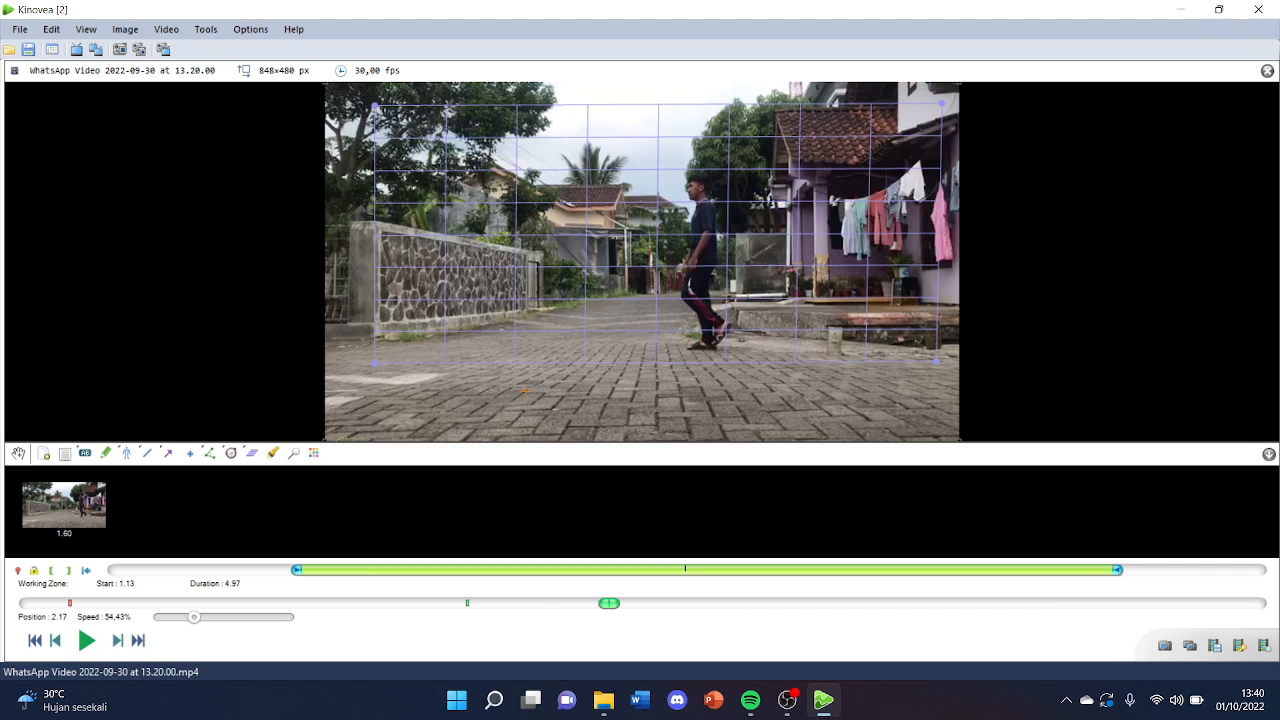
# Step: Draw and undo a horizontal trial line about 185 cm long on the paving, and draw a vertical line about 177 cm tall over the walker
pyautogui.moveTo(525, 390); pyautogui.dragTo(705, 391)
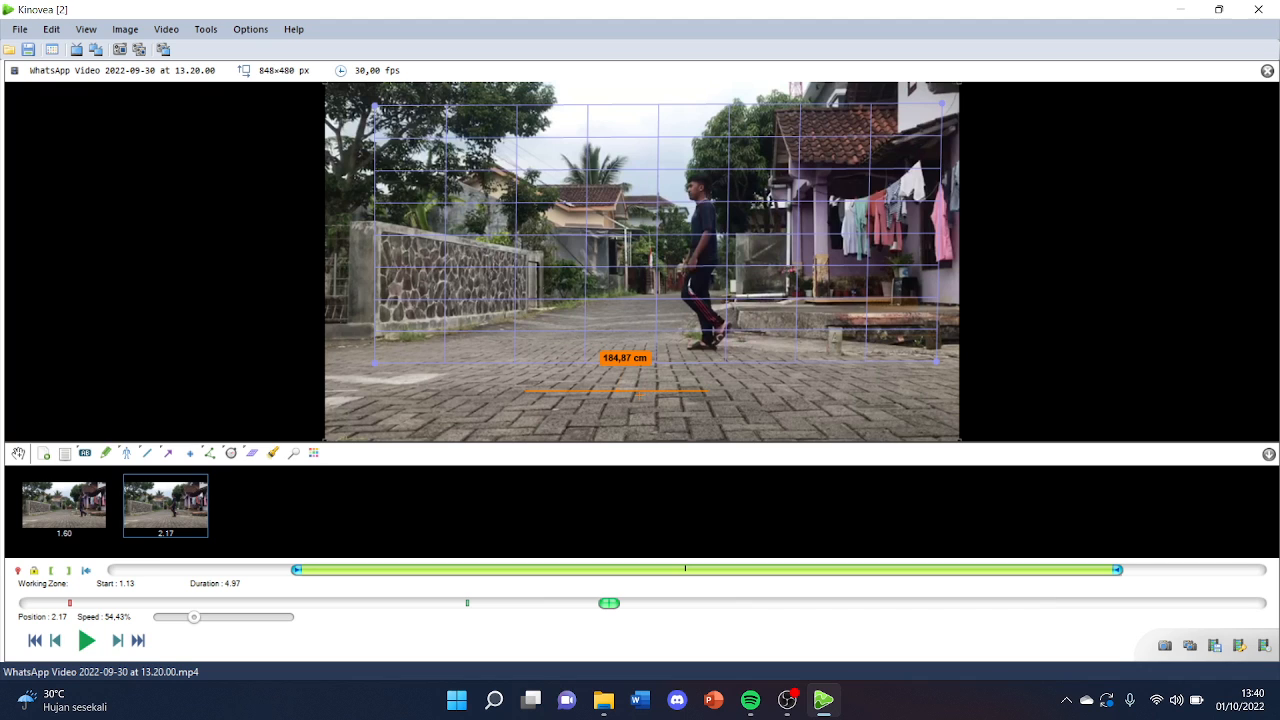
pyautogui.hotkey('ctrl', 'z')
pyautogui.moveTo(704, 175); pyautogui.dragTo(706, 351)
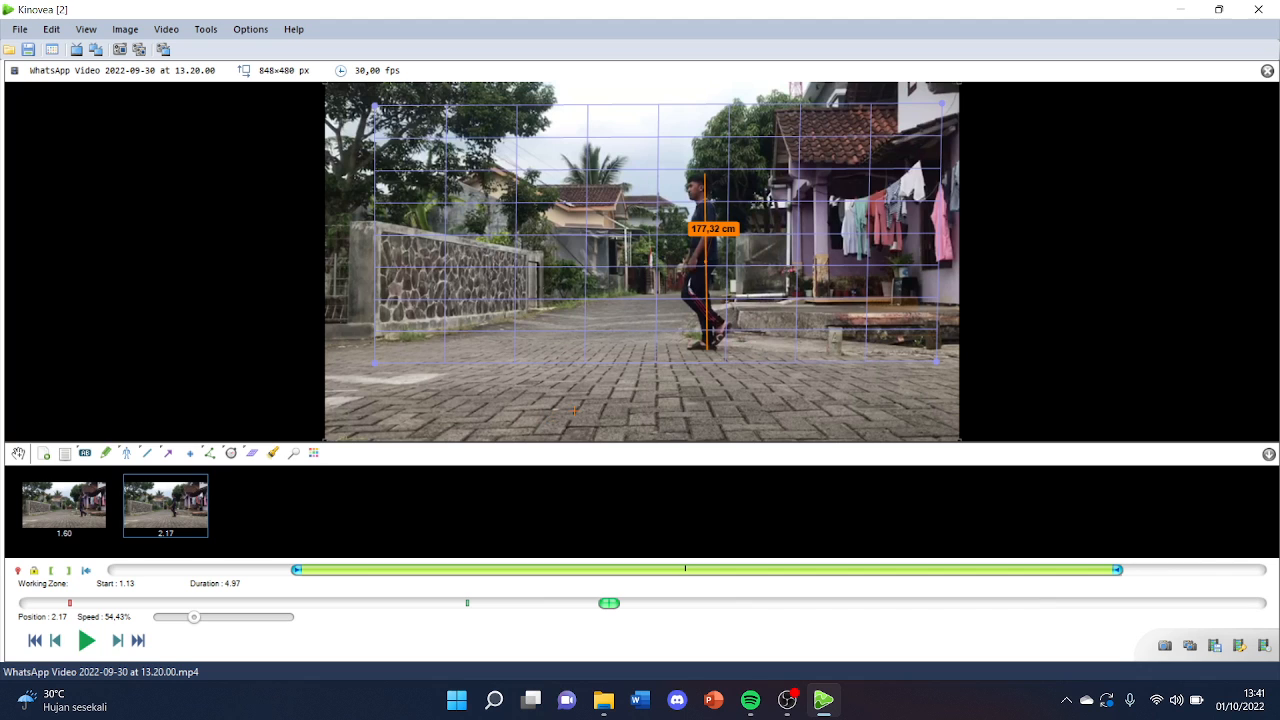
# Step: Draw and undo a horizontal trial line about 195 cm long on the paving, and move the vertical line to the stone wall's outer end
pyautogui.moveTo(575, 410); pyautogui.dragTo(767, 410)
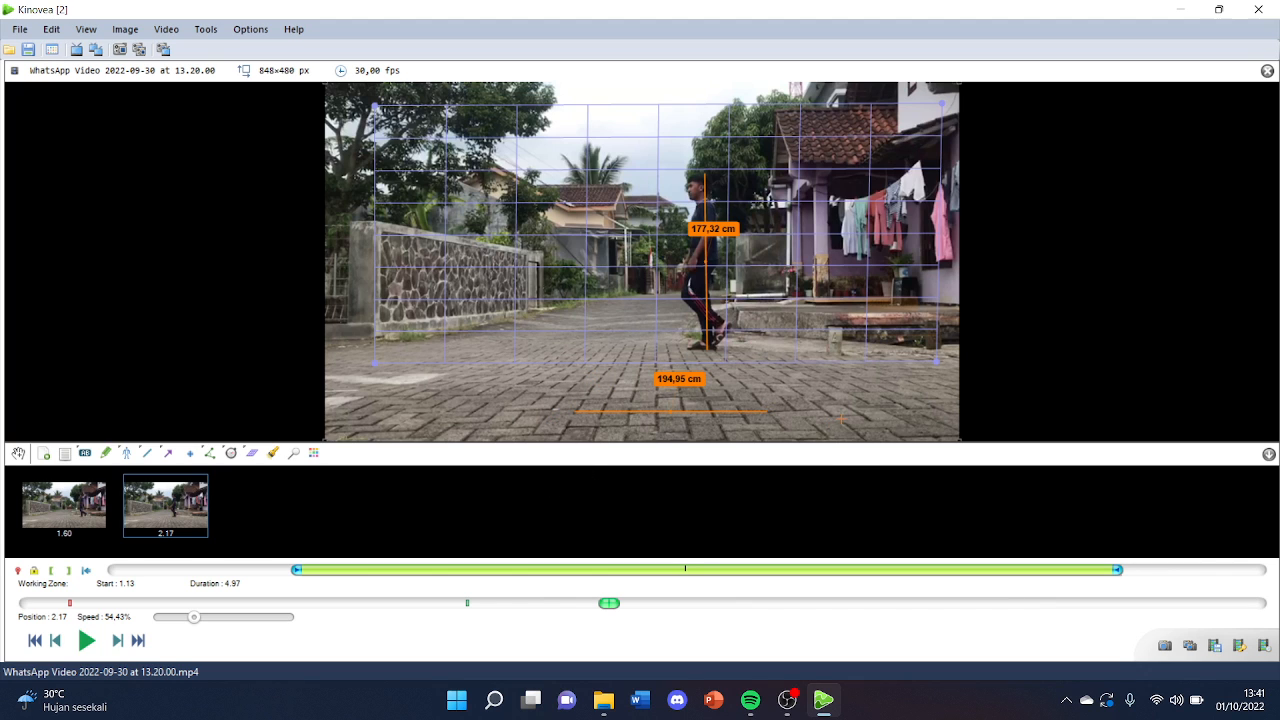
pyautogui.hotkey('ctrl', 'z')
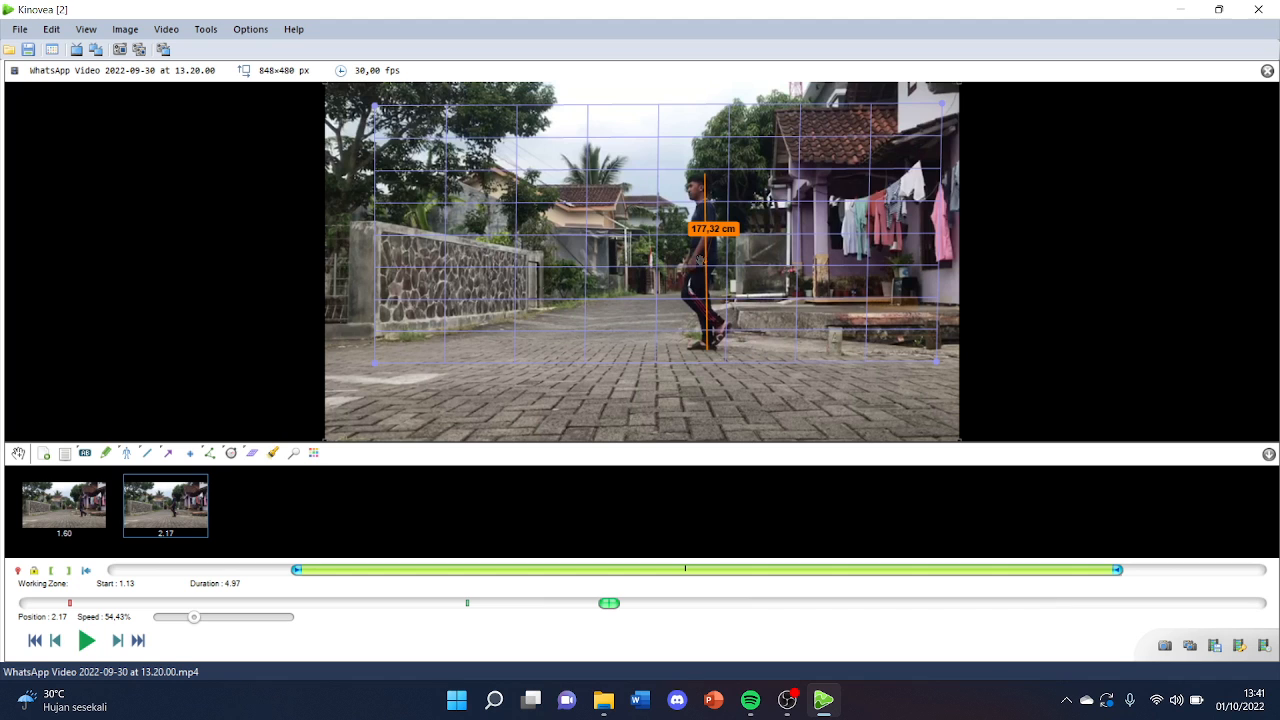
pyautogui.moveTo(702, 262); pyautogui.dragTo(350, 264)
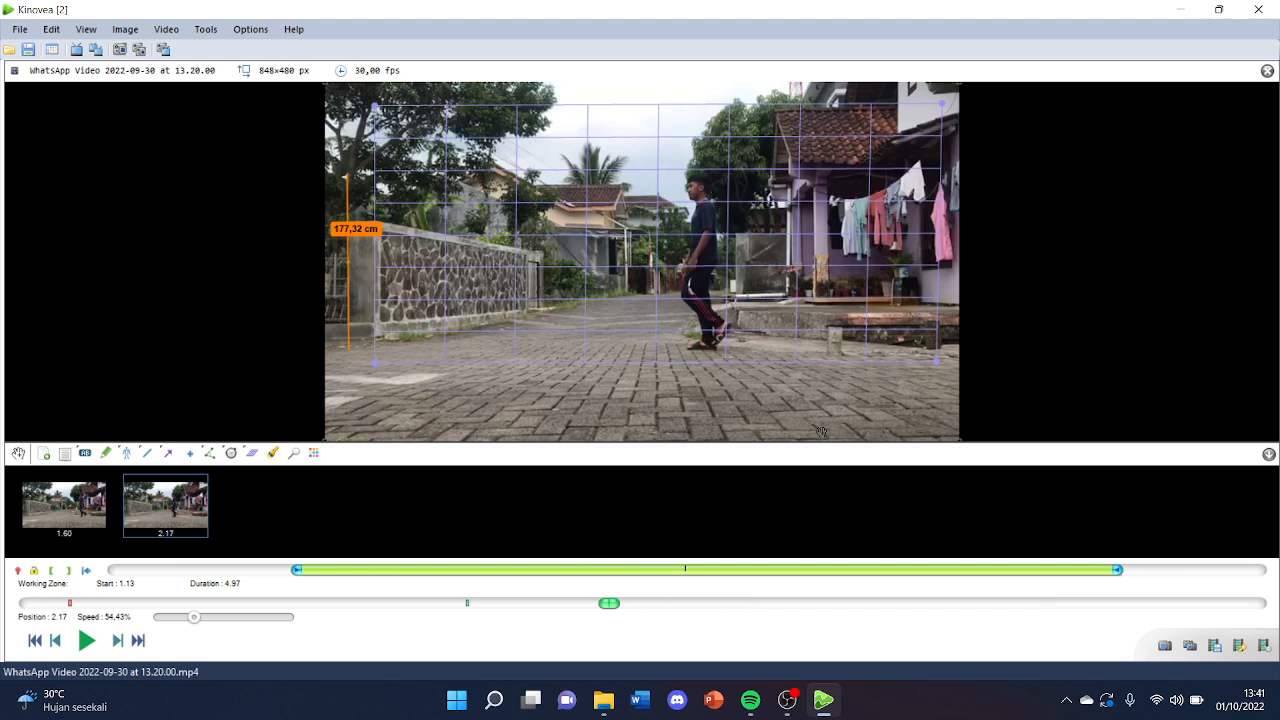
# Step: Go back through the frames to 1.57 and forward to 1.87 to examine the visibility of the measuring lines
pyautogui.scroll(18, 821, 432)
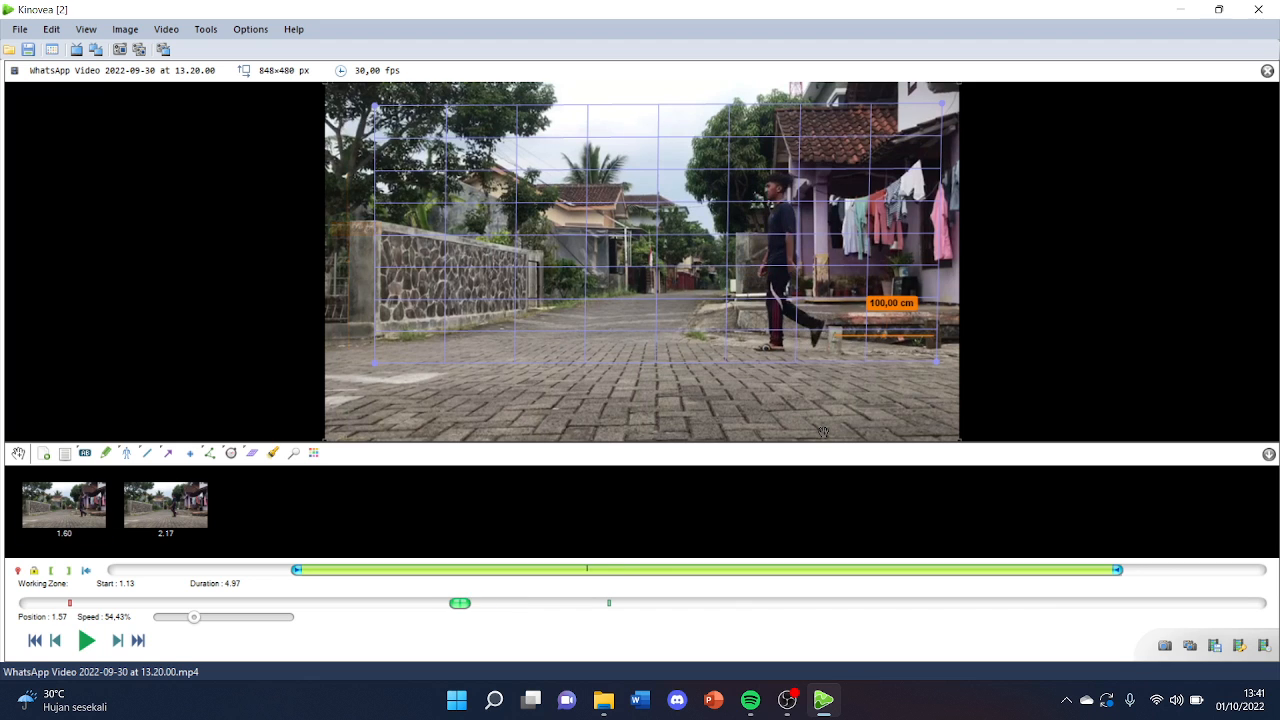
pyautogui.scroll(-9, 821, 432)
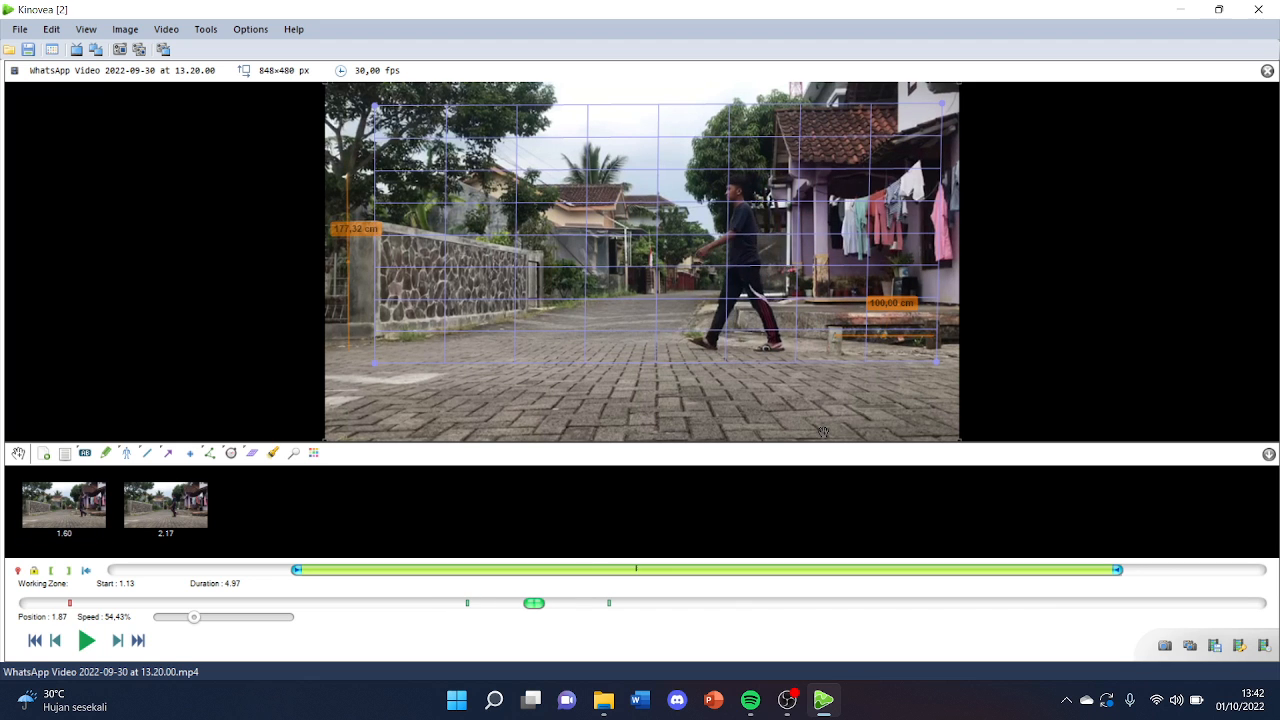
# Step: Step back and forth between the frames at 1.80 and 1.87 to examine where the walker's feet touch the ground
pyautogui.scroll(2, 762, 352)
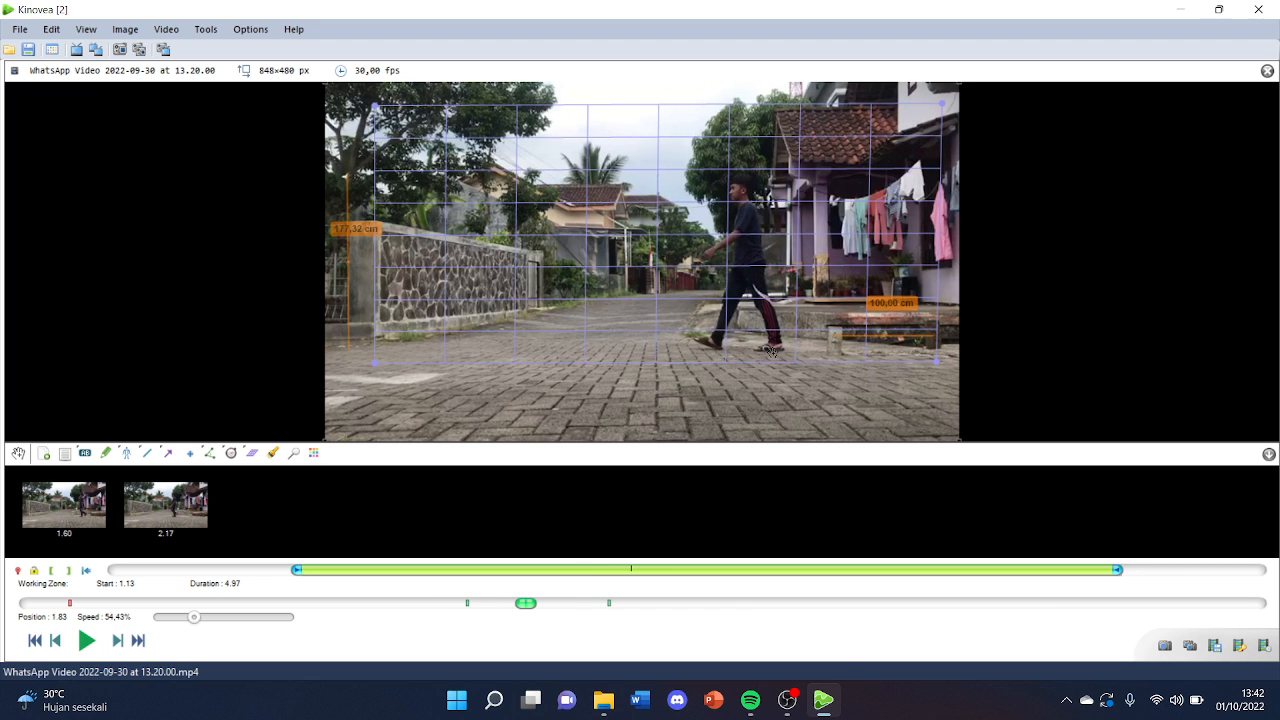
pyautogui.scroll(-1, 771, 350)
pyautogui.scroll(1, 776, 352)
pyautogui.scroll(-1, 776, 352)
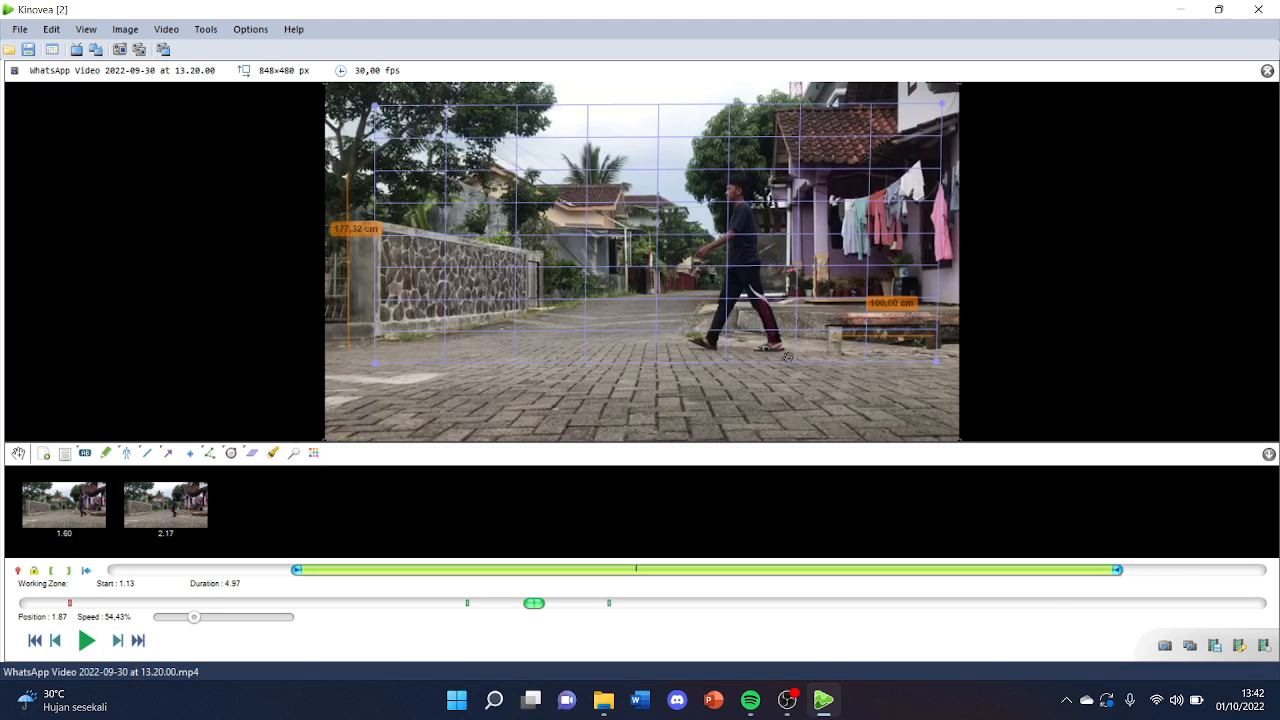
pyautogui.press('Left')
pyautogui.press('Left')
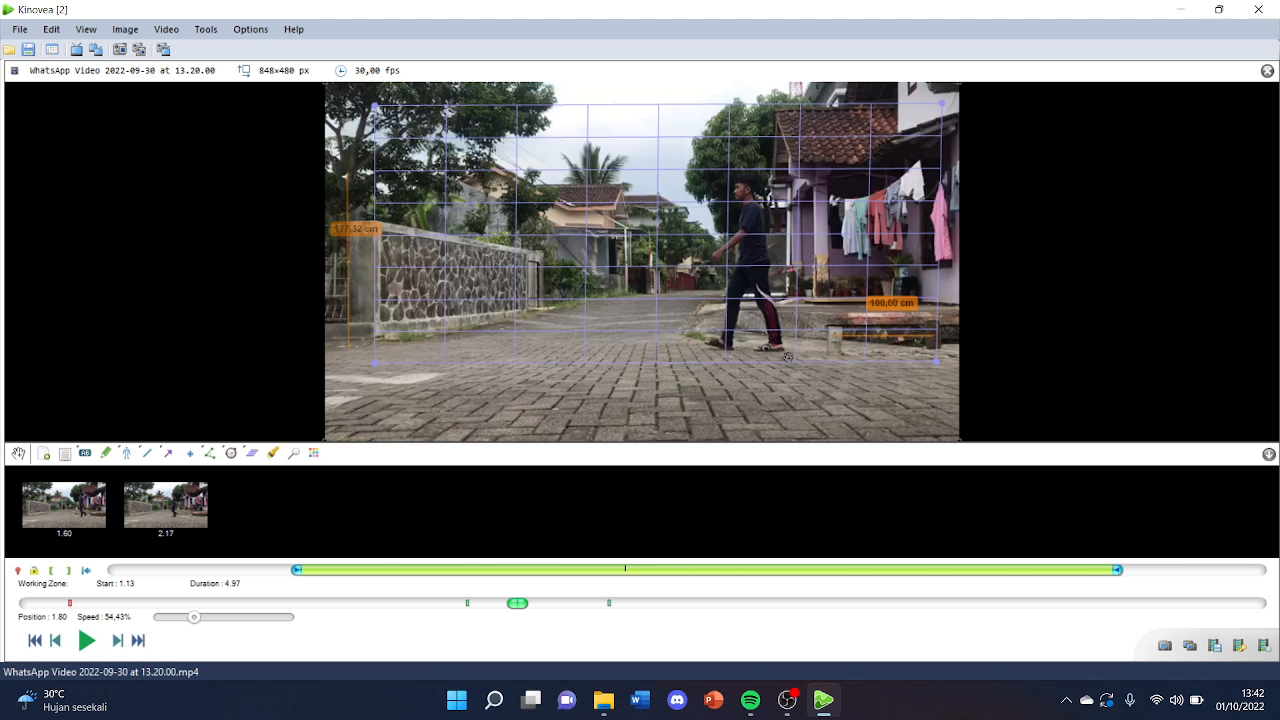
pyautogui.press('Right')
pyautogui.press('Right')
pyautogui.press('Left')
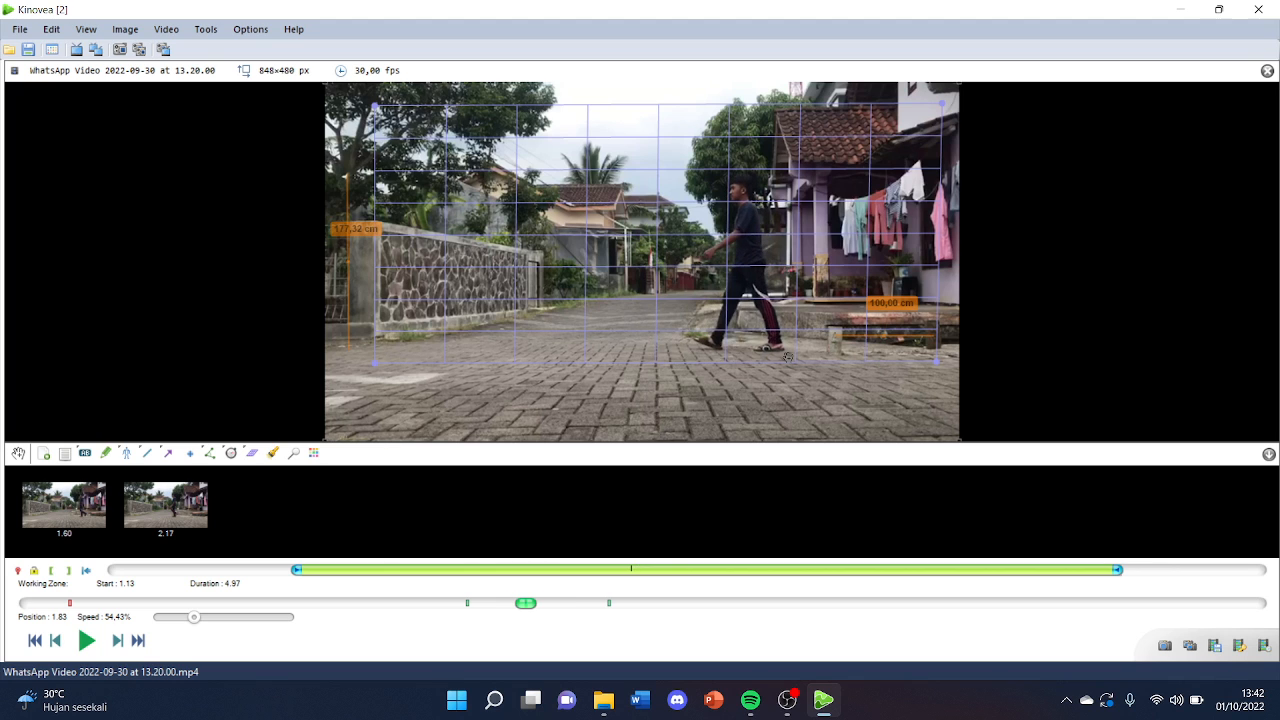
pyautogui.press('Right')
pyautogui.press('Right')
pyautogui.press('Left')
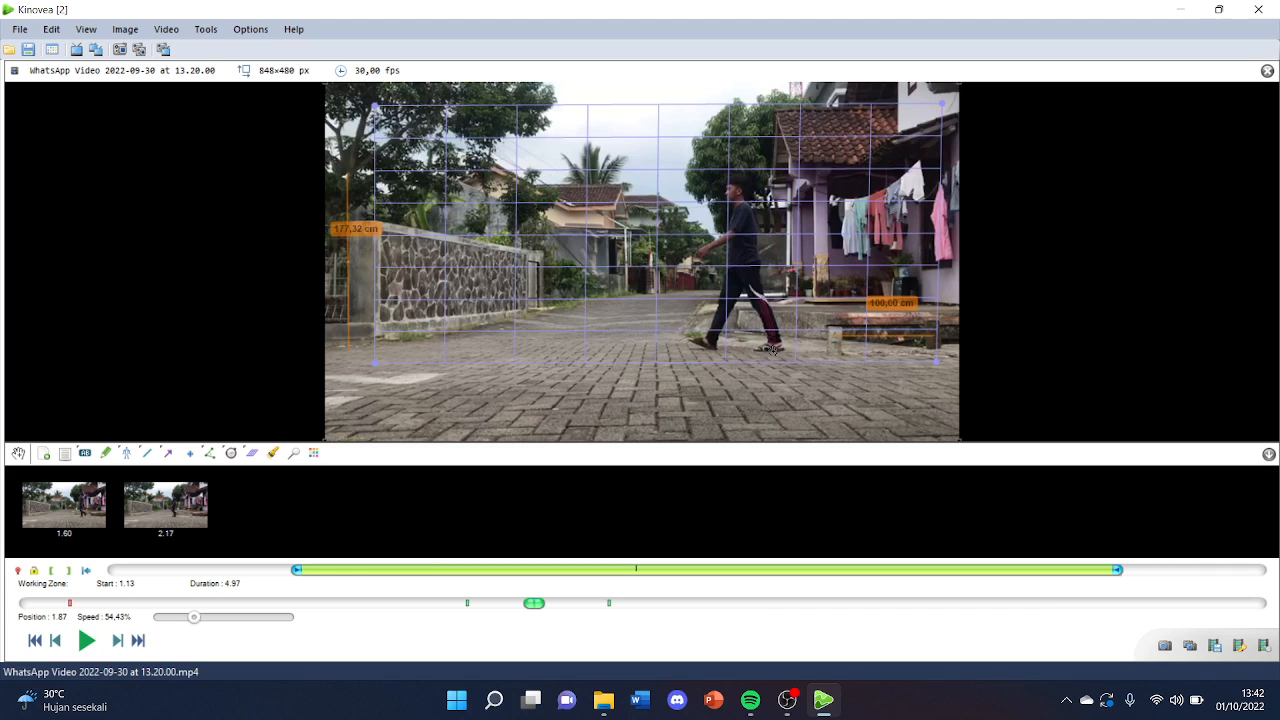
# Step: Go forward through the frames to 2.07 and back to 1.83 to examine the walker's foot positions during the step
pyautogui.press('Right')
pyautogui.press('Right')
pyautogui.press('Right')
pyautogui.press('Right')
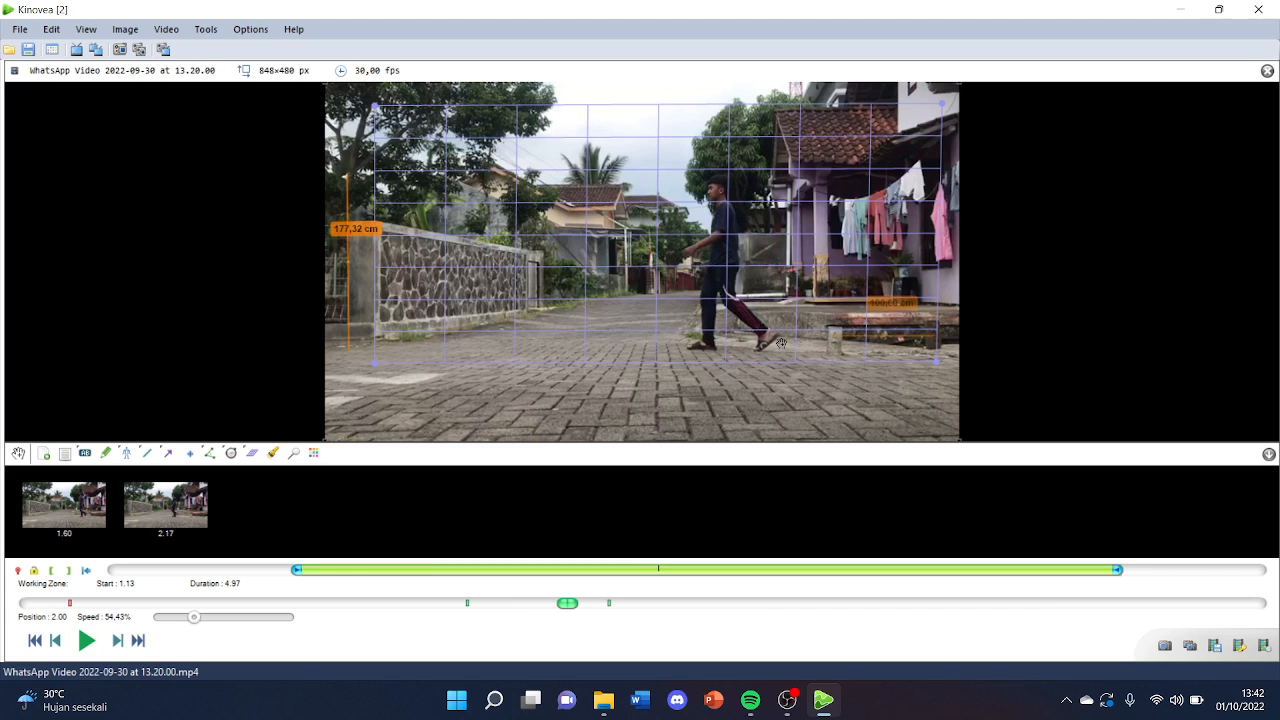
pyautogui.press('Right')
pyautogui.press('Right')
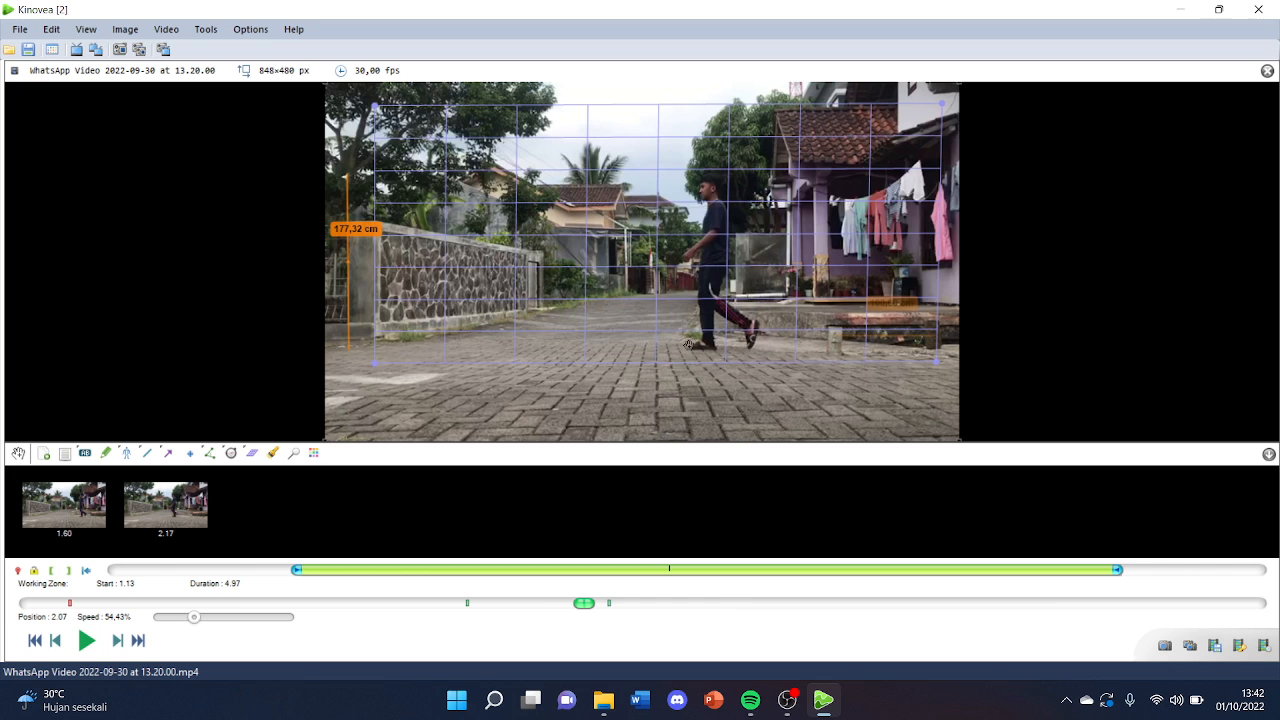
pyautogui.press('Left')
pyautogui.press('Left')
pyautogui.press('Left')
pyautogui.press('Left')
pyautogui.press('Left')
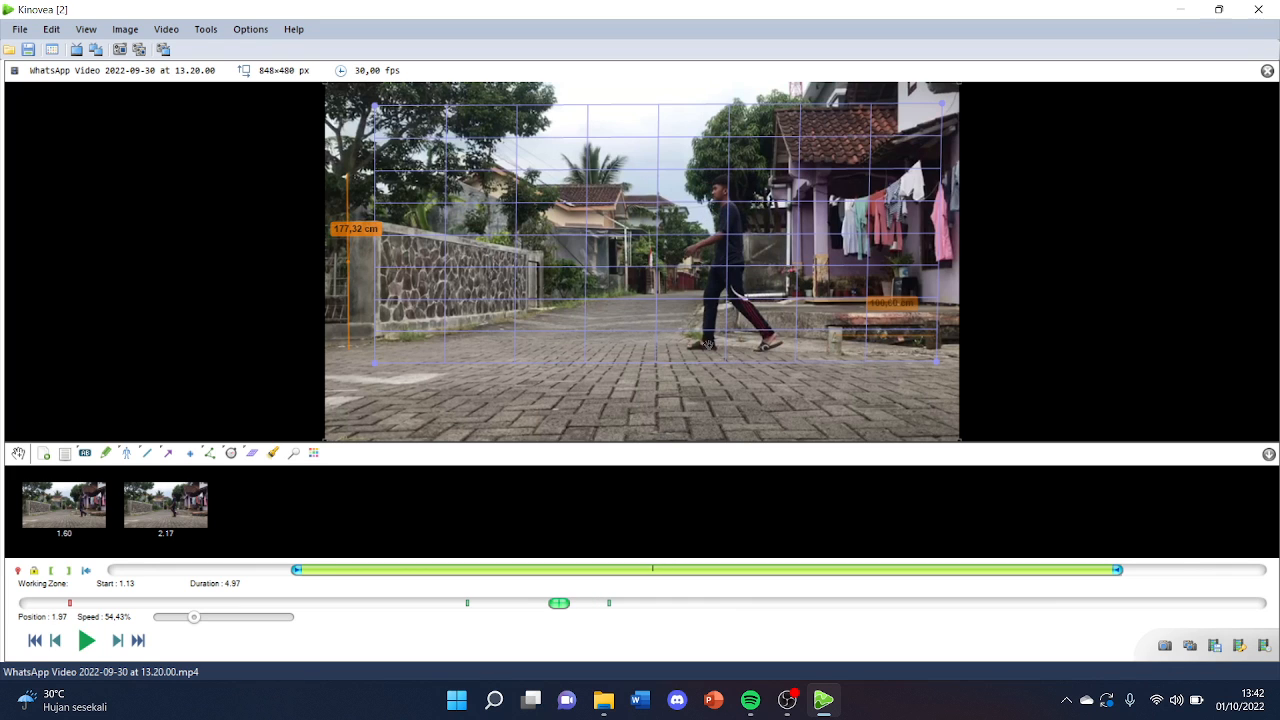
pyautogui.press('Left')
pyautogui.press('Left')
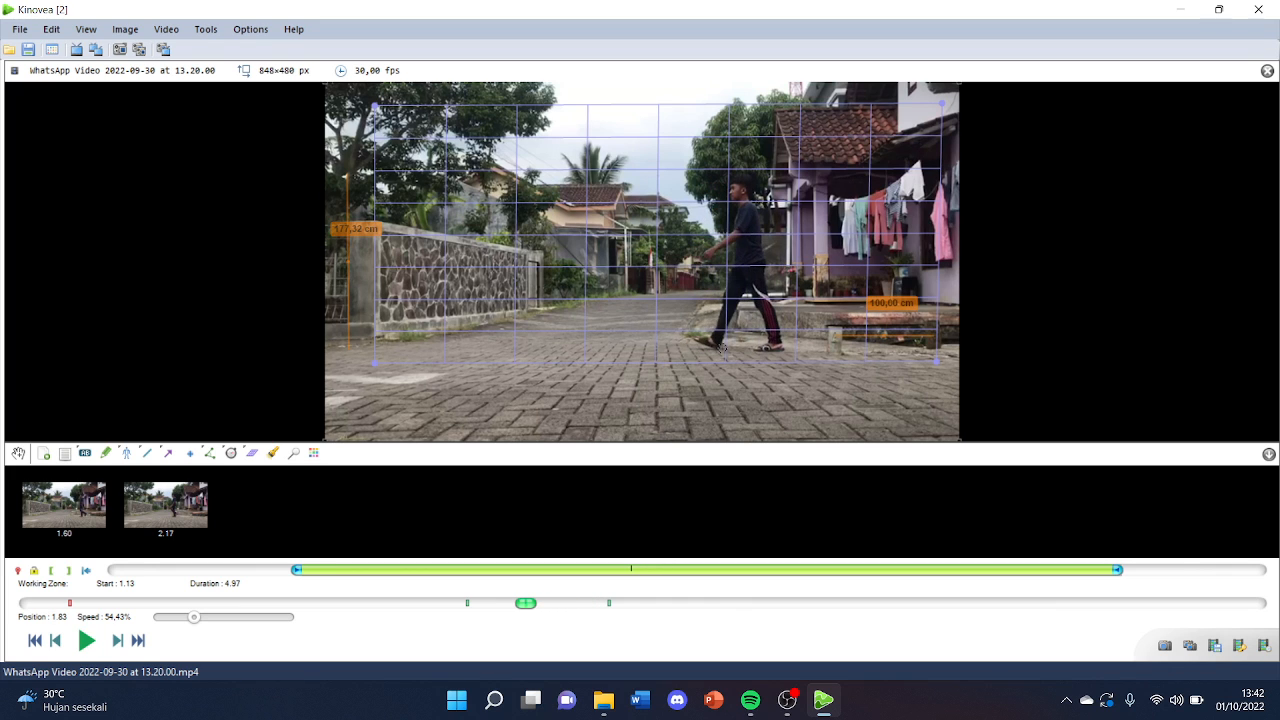
pyautogui.press('Left')
pyautogui.press('Right')
# Step: Draw a horizontal line about 66 cm long between the walker's feet at 1.83, align it with the feet, and place its label below
pyautogui.click(148, 455)
pyautogui.moveTo(768, 347); pyautogui.dragTo(697, 346)
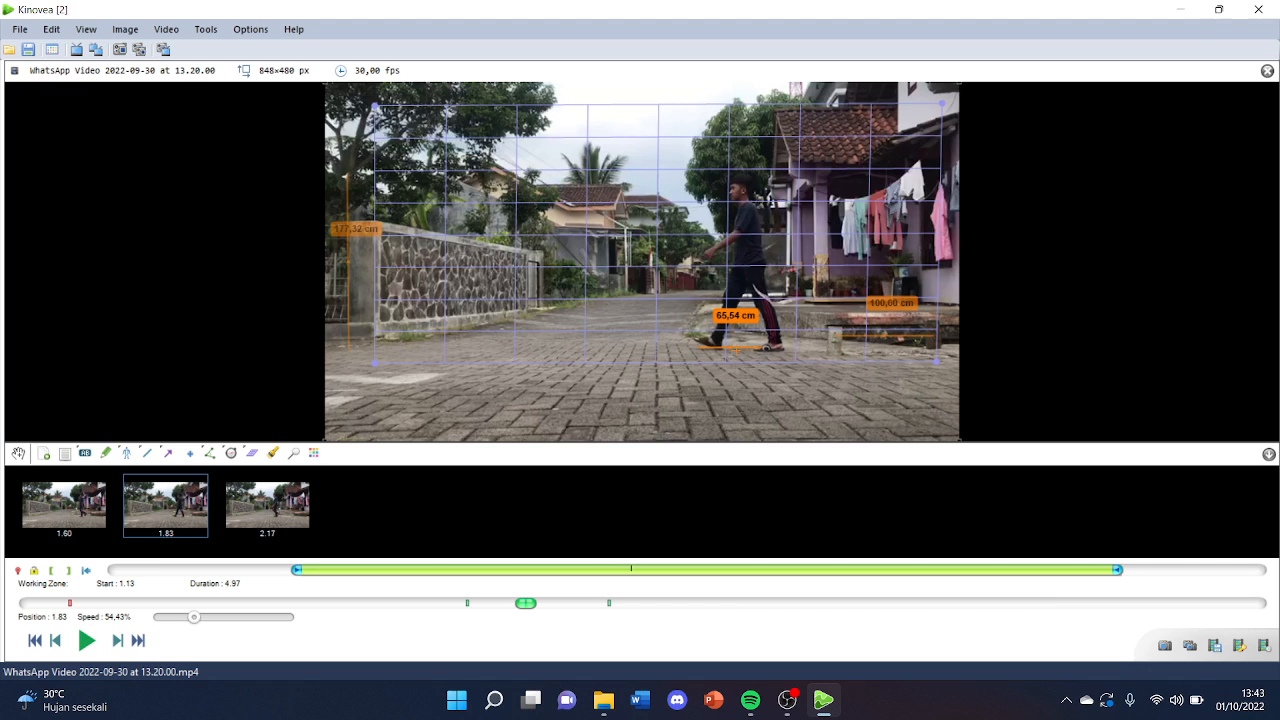
pyautogui.moveTo(735, 349); pyautogui.dragTo(760, 347)
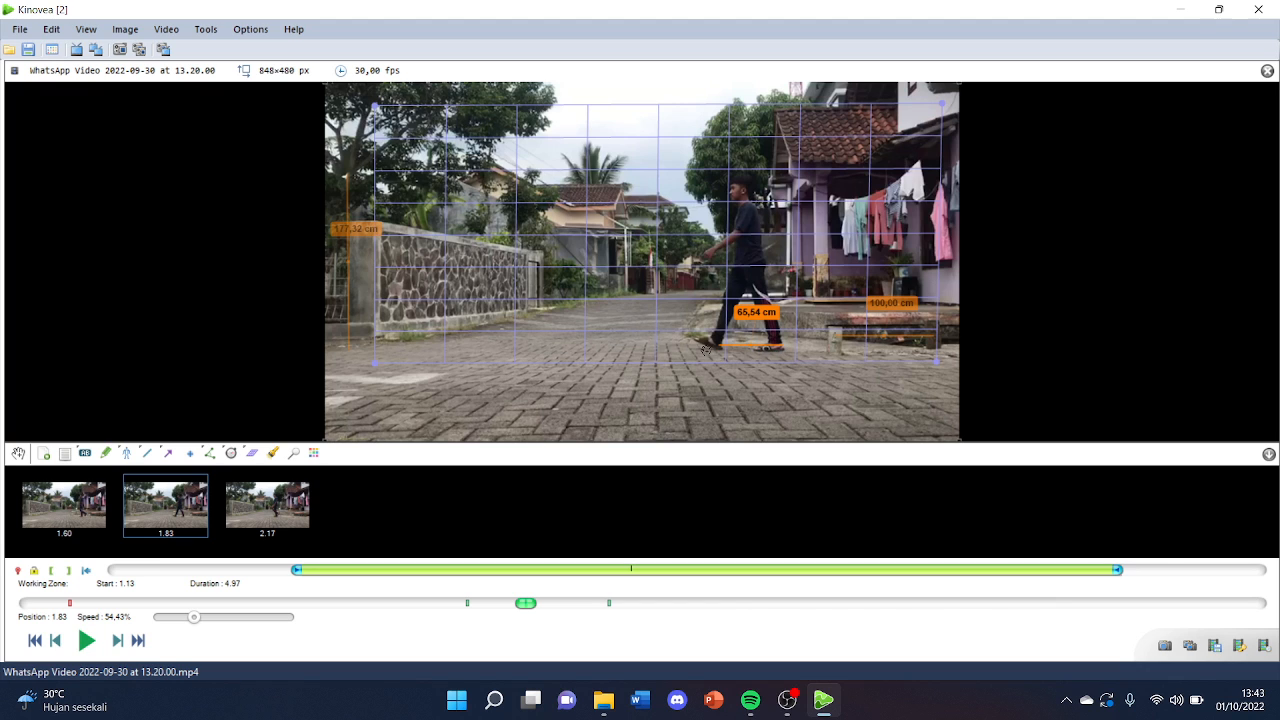
pyautogui.moveTo(716, 346); pyautogui.dragTo(752, 348)
pyautogui.moveTo(754, 314); pyautogui.dragTo(752, 358)
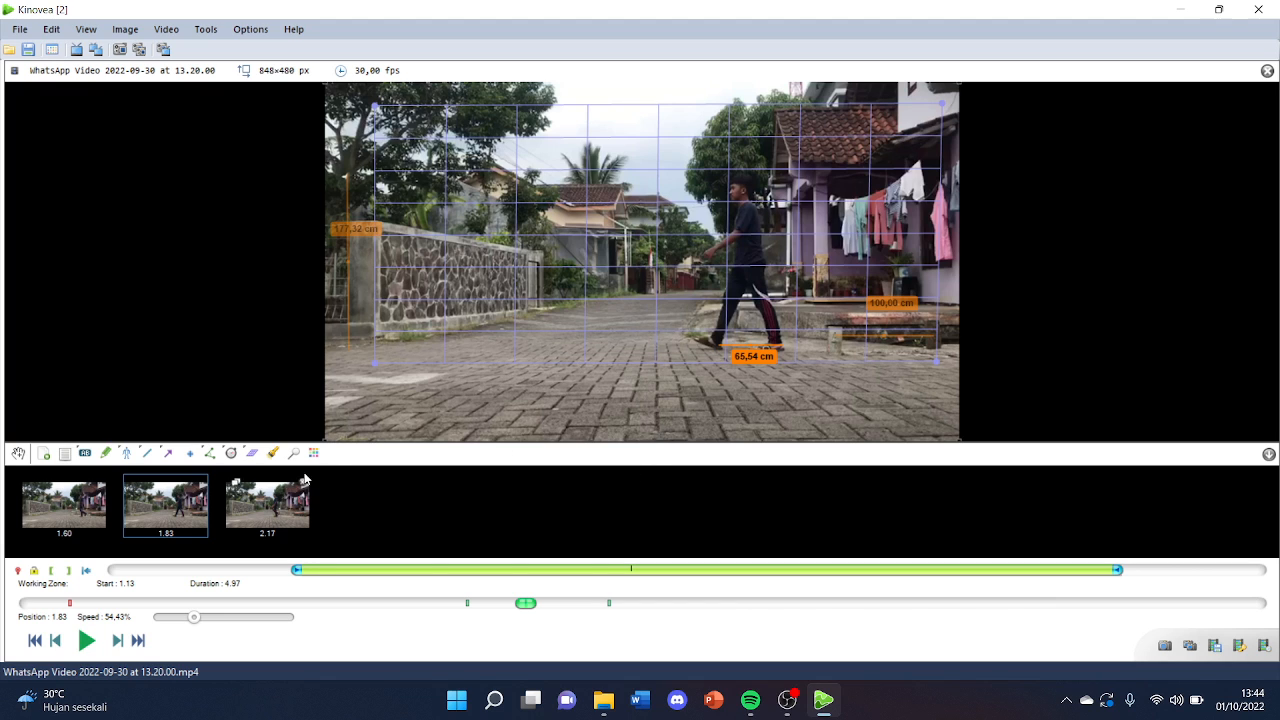
# Step: Set the Angle tool's colour to pale yellow in the colour profile and apply it
pyautogui.click(209, 455)
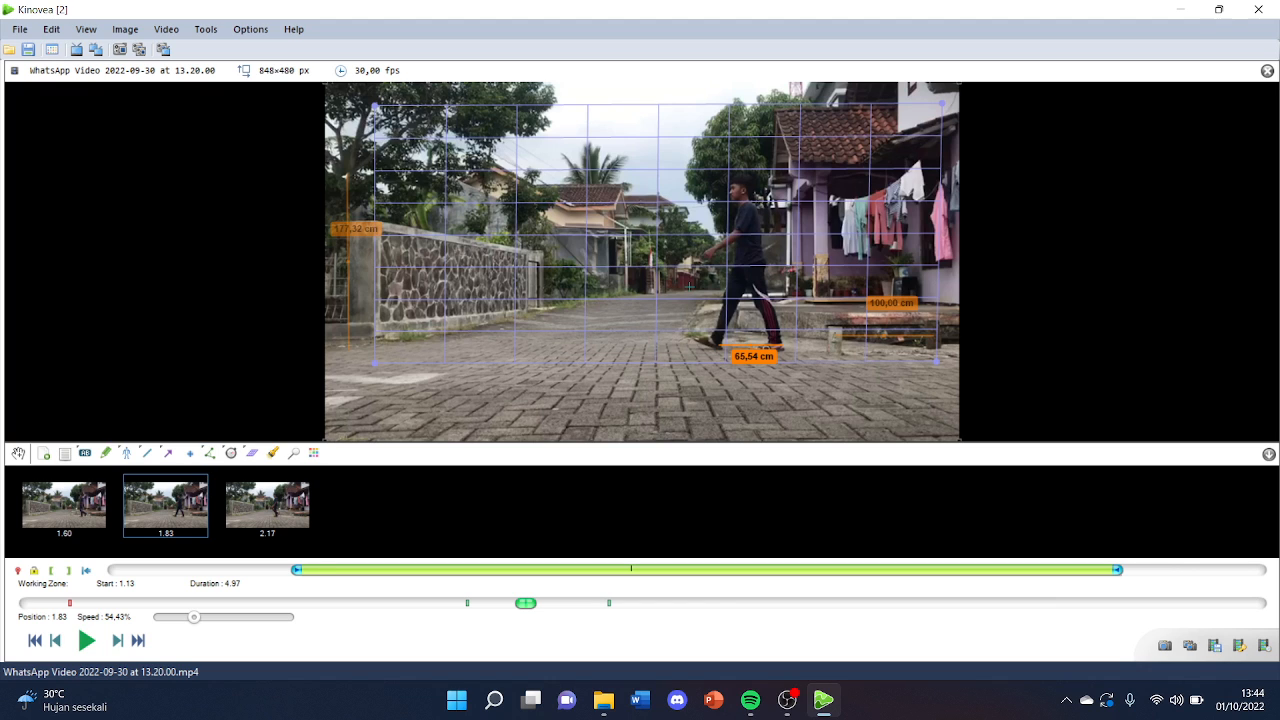
pyautogui.rightClick(209, 455)
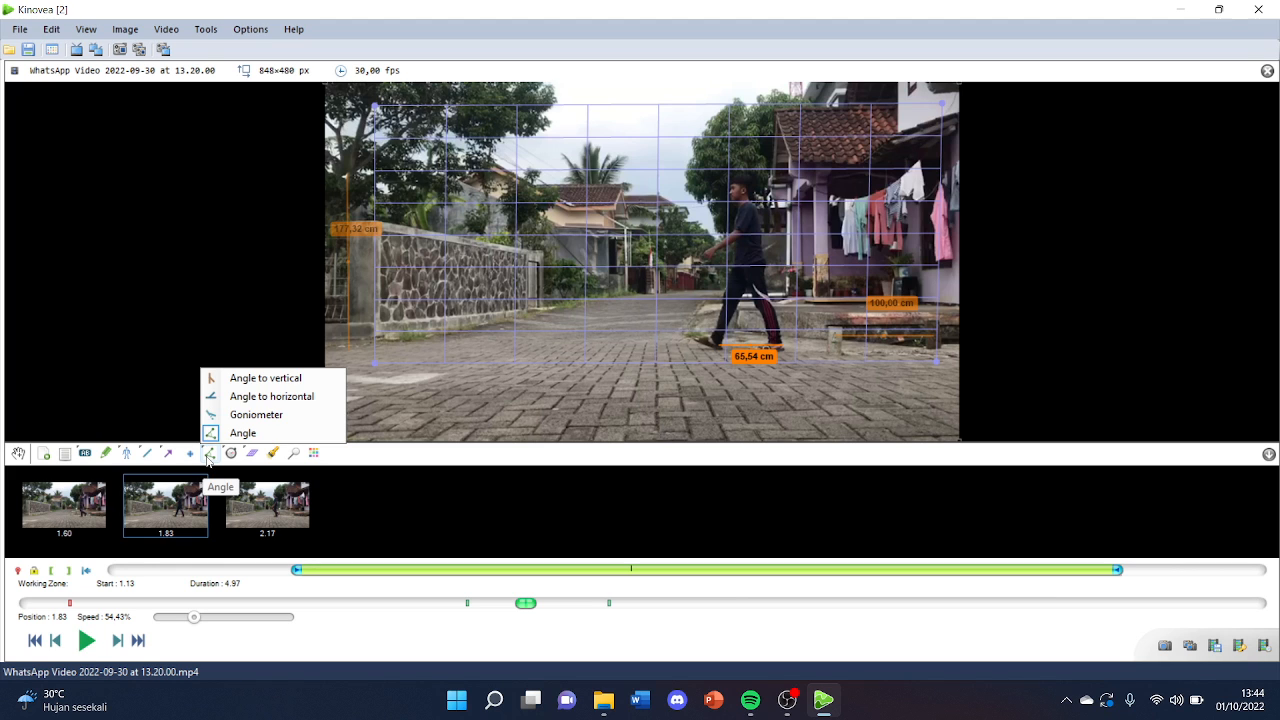
pyautogui.click(209, 456)
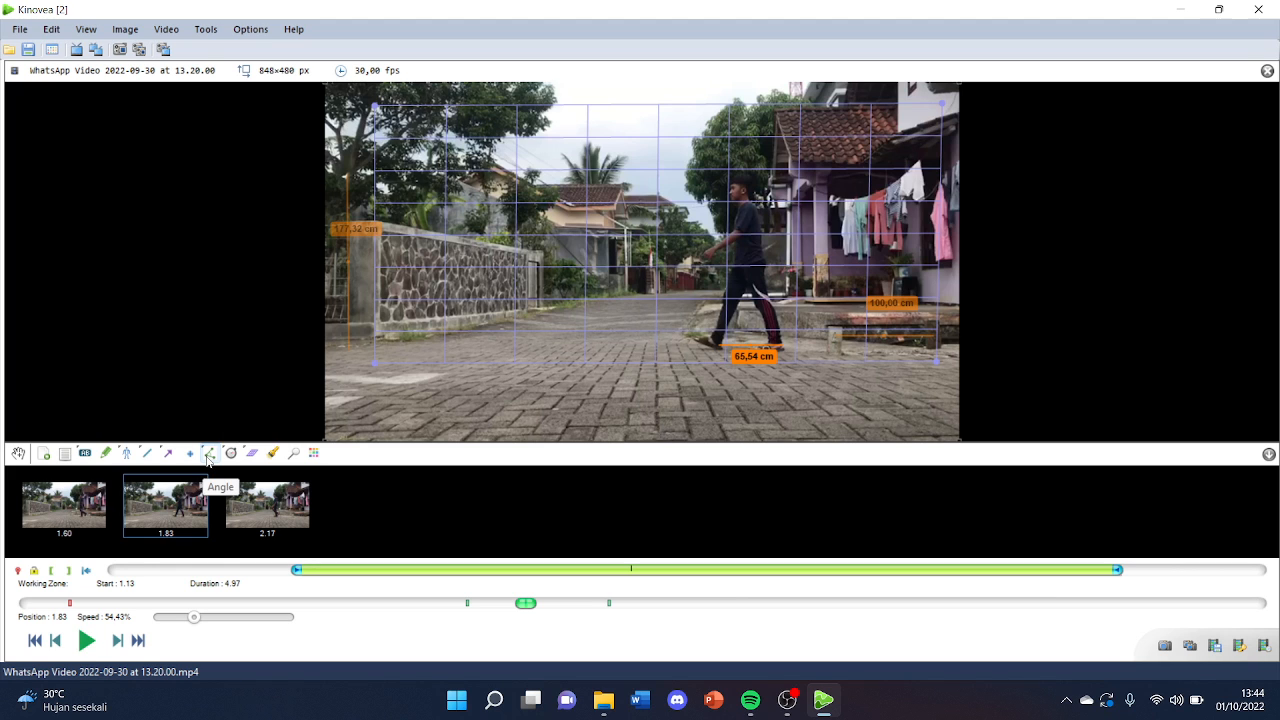
pyautogui.click(314, 454)
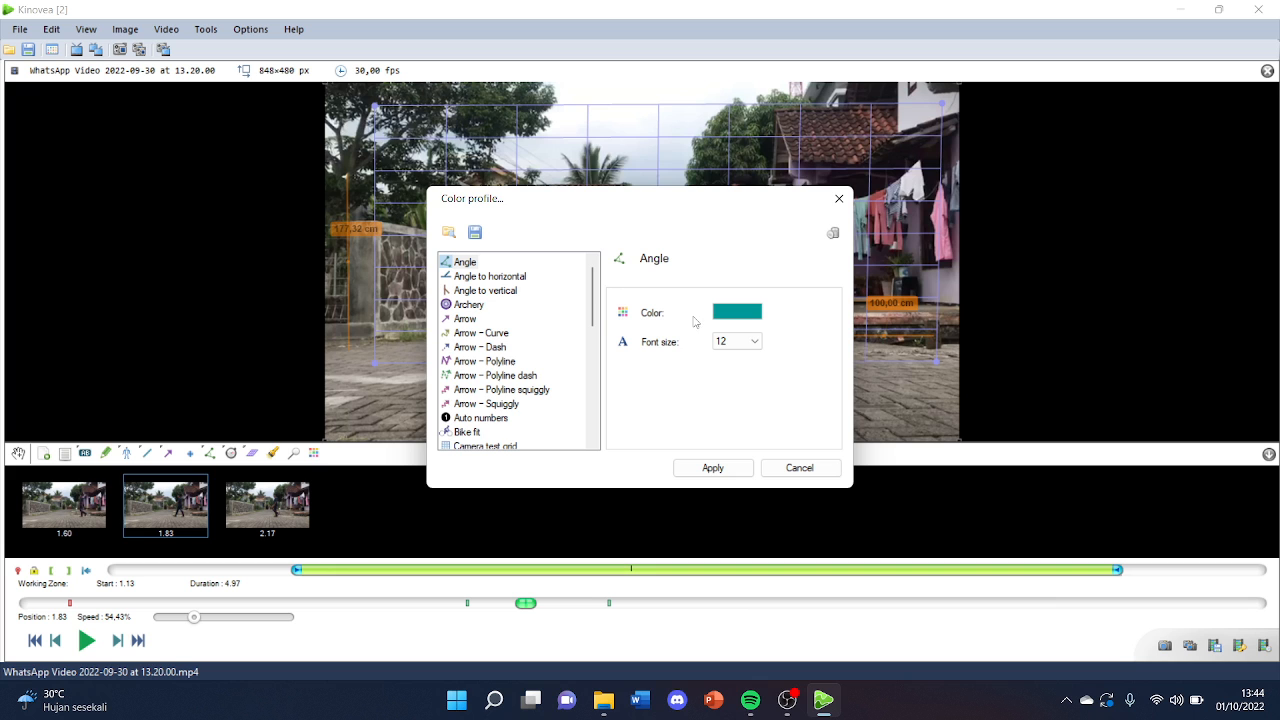
pyautogui.click(745, 313)
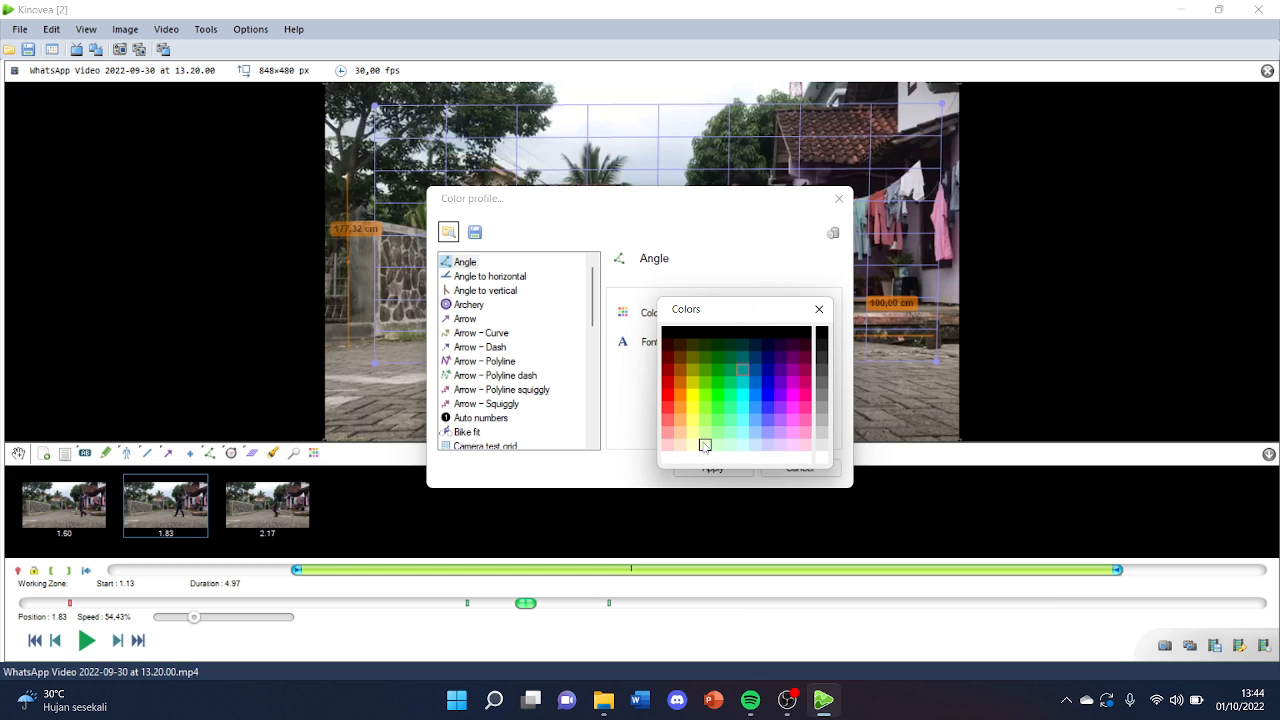
pyautogui.click(694, 447)
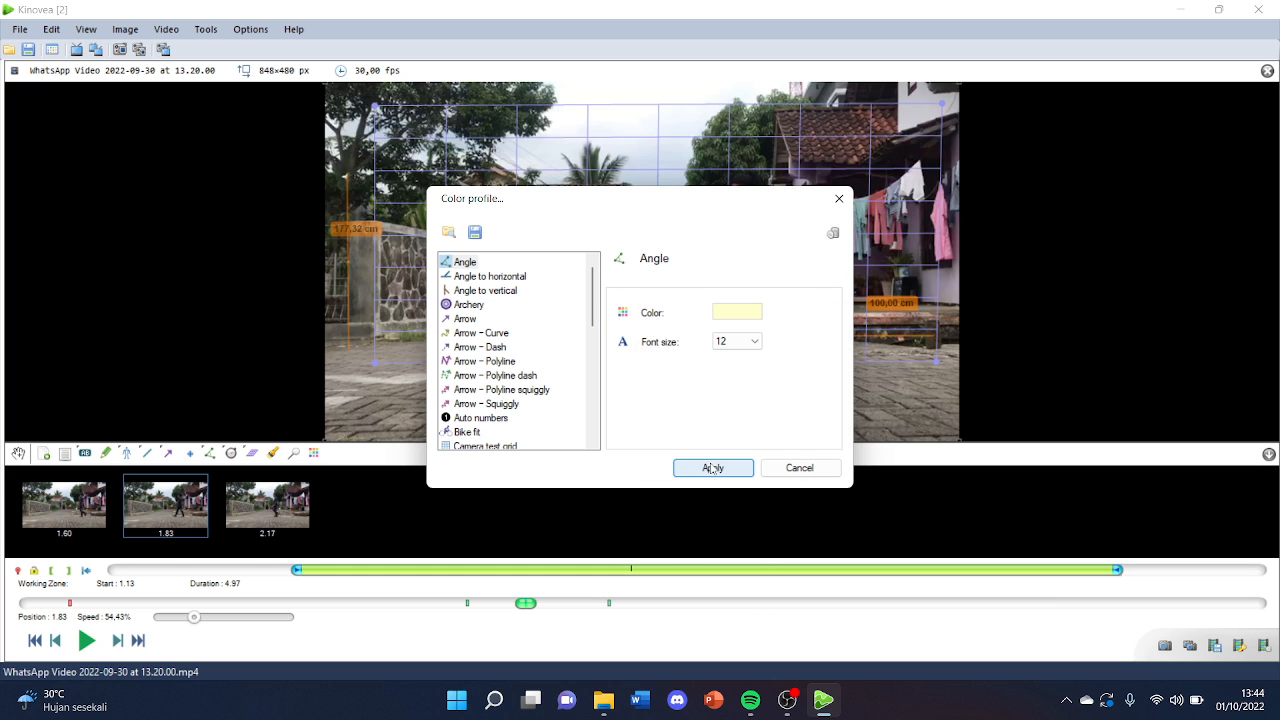
pyautogui.click(711, 467)
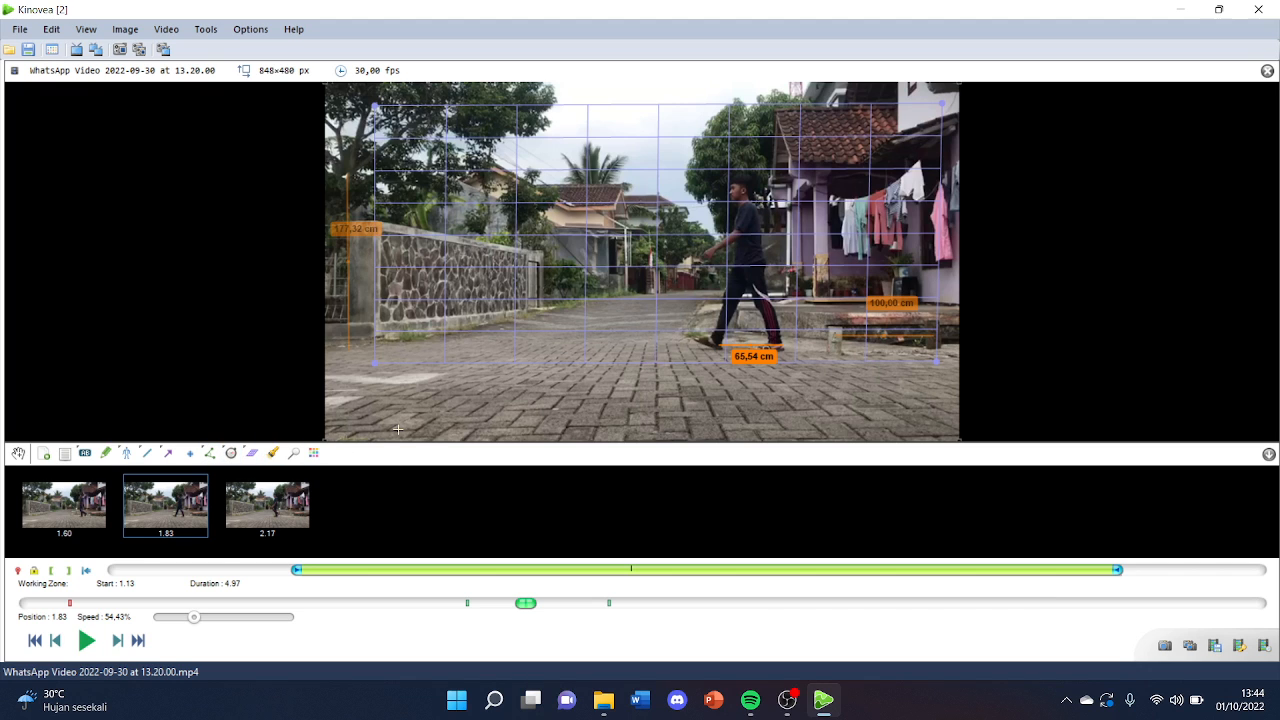
# Step: Draw an angle of about 40° at 1.83 with its vertex at the walker's hip and its arms reaching both feet
pyautogui.click(210, 456)
pyautogui.click(748, 261)
pyautogui.click(790, 262)
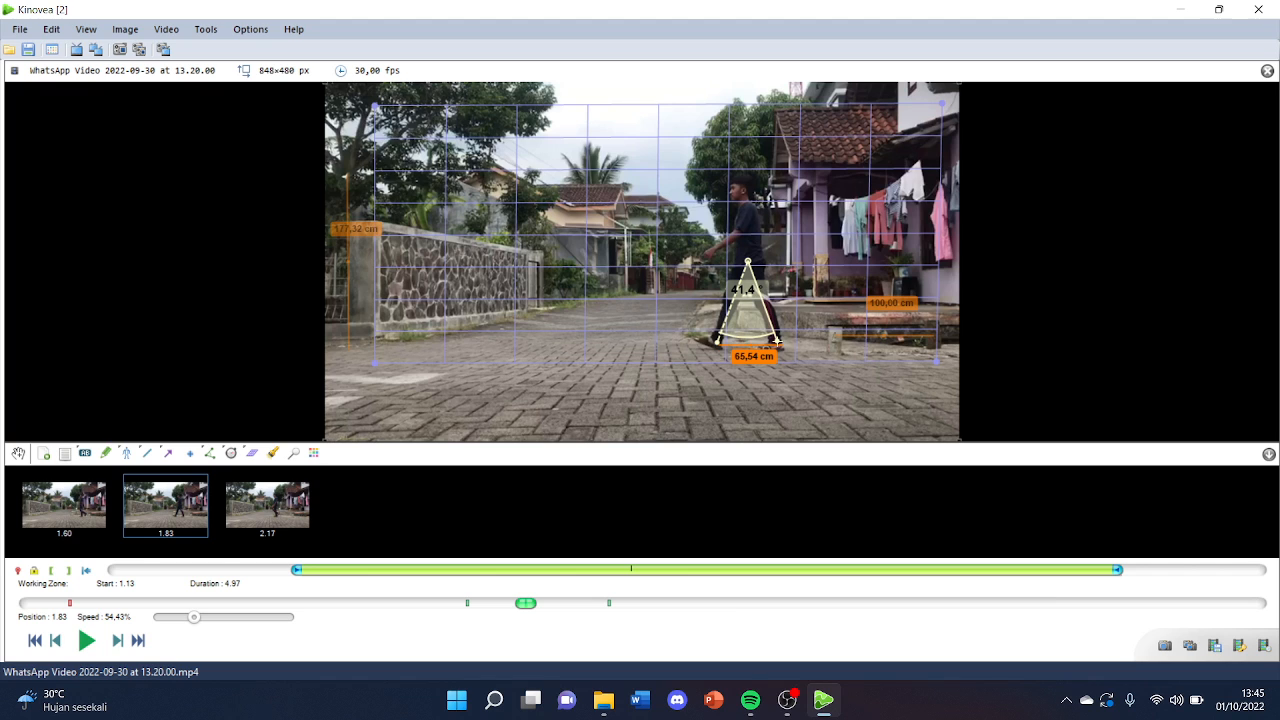
pyautogui.click(777, 342)
# Step: Advance through the frames from 1.83 to 2.37 to examine the walker's next step
pyautogui.press('Right')
pyautogui.press('Left')
pyautogui.press('Right')
pyautogui.press('Right')
pyautogui.press('Right')
pyautogui.press('Right')
pyautogui.press('Right')
pyautogui.press('Right')
pyautogui.press('Right')
pyautogui.press('Right')
pyautogui.press('Right')
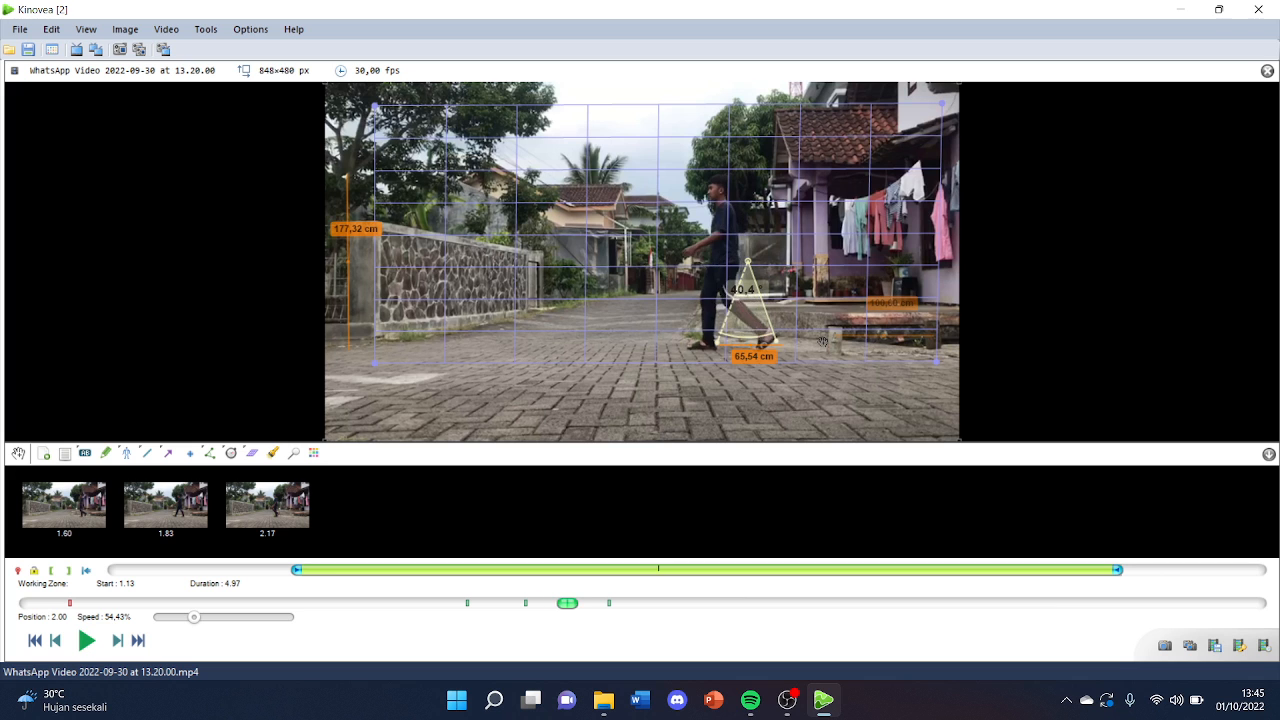
pyautogui.press('Right')
pyautogui.press('Right')
pyautogui.press('Right')
pyautogui.press('Right')
pyautogui.press('Right')
pyautogui.press('Right')
pyautogui.press('Right')
pyautogui.press('Right')
pyautogui.press('Right')
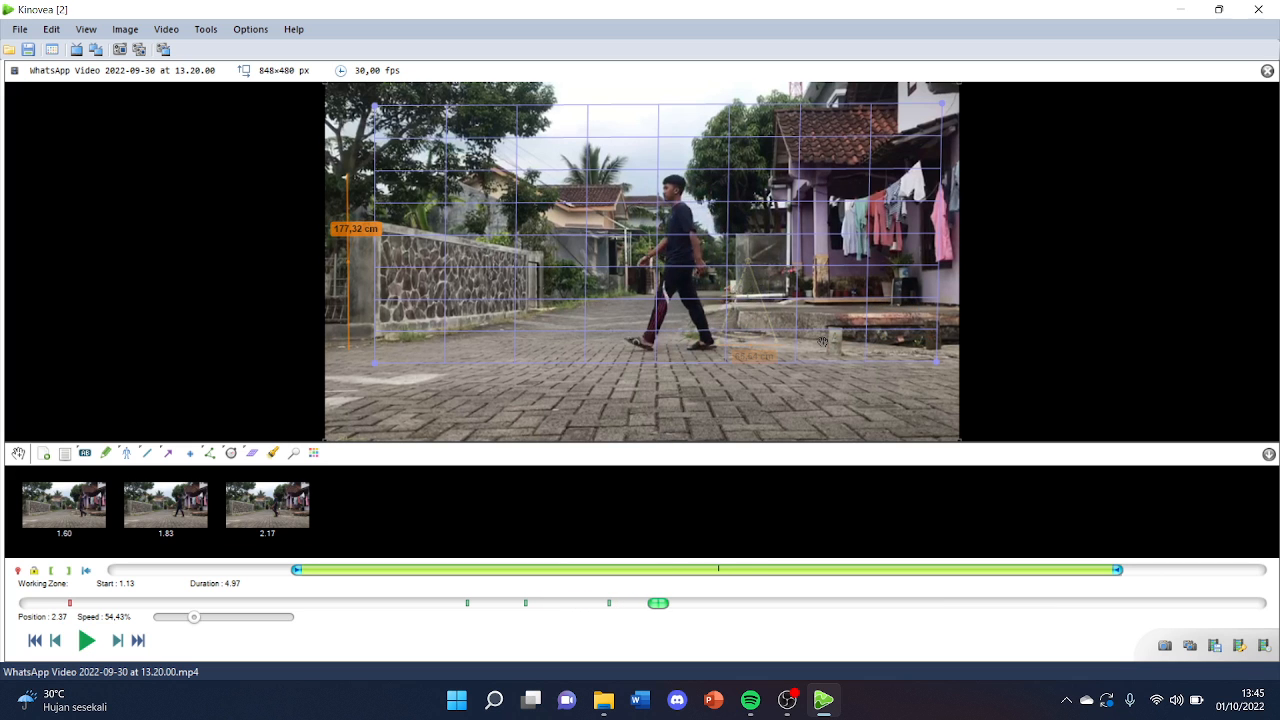
pyautogui.press('Left')
pyautogui.press('Left')
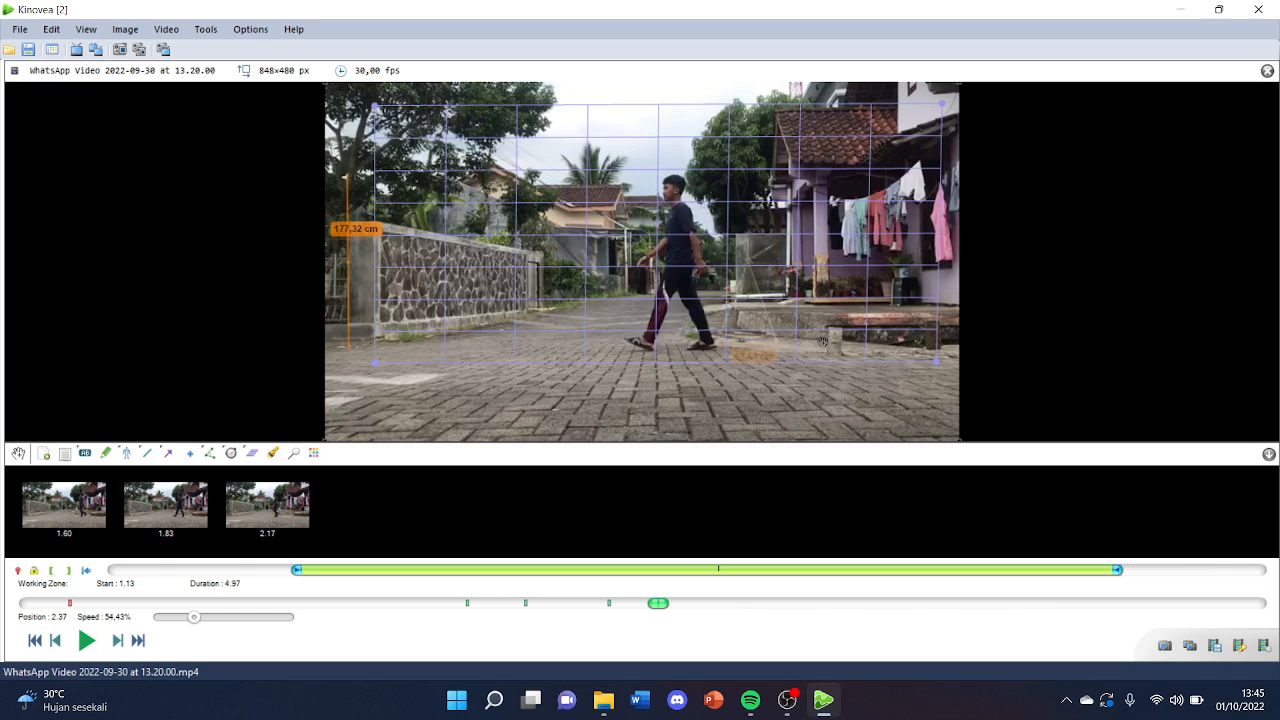
# Step: Draw a horizontal line about 69 cm long between the walker's feet at 2.40 and place its label below the line
pyautogui.click(150, 454)
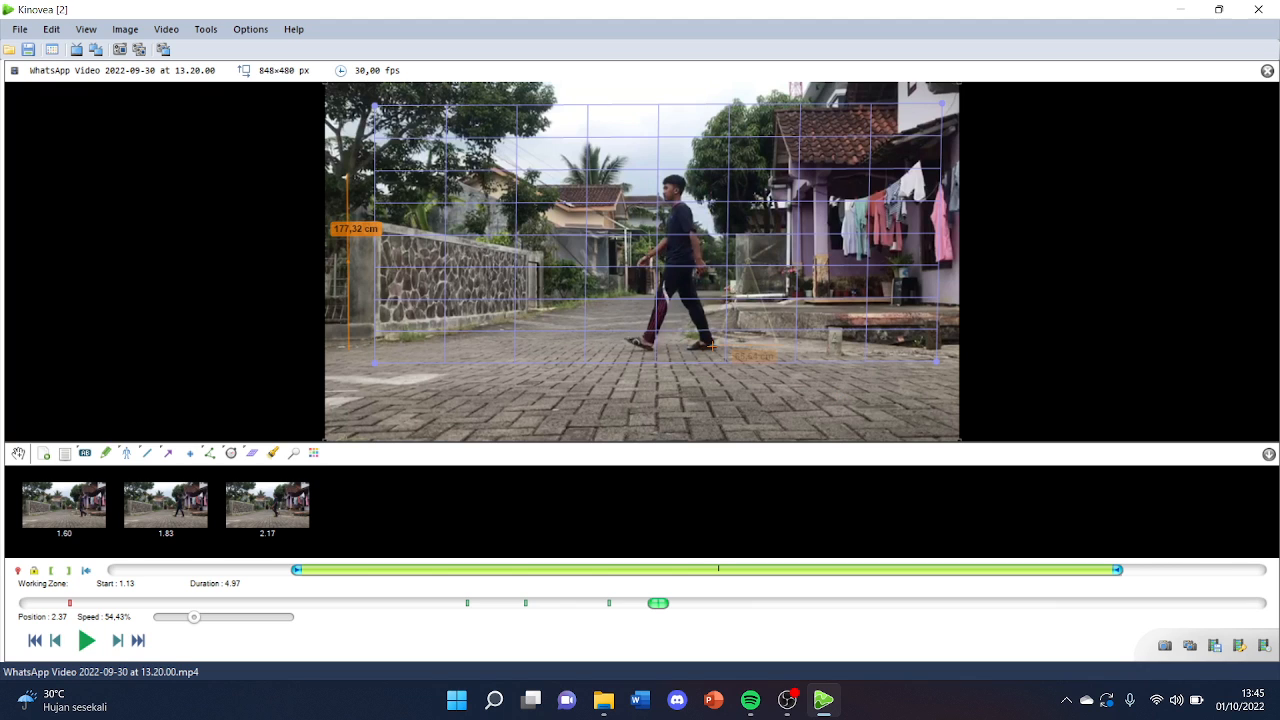
pyautogui.press('Left')
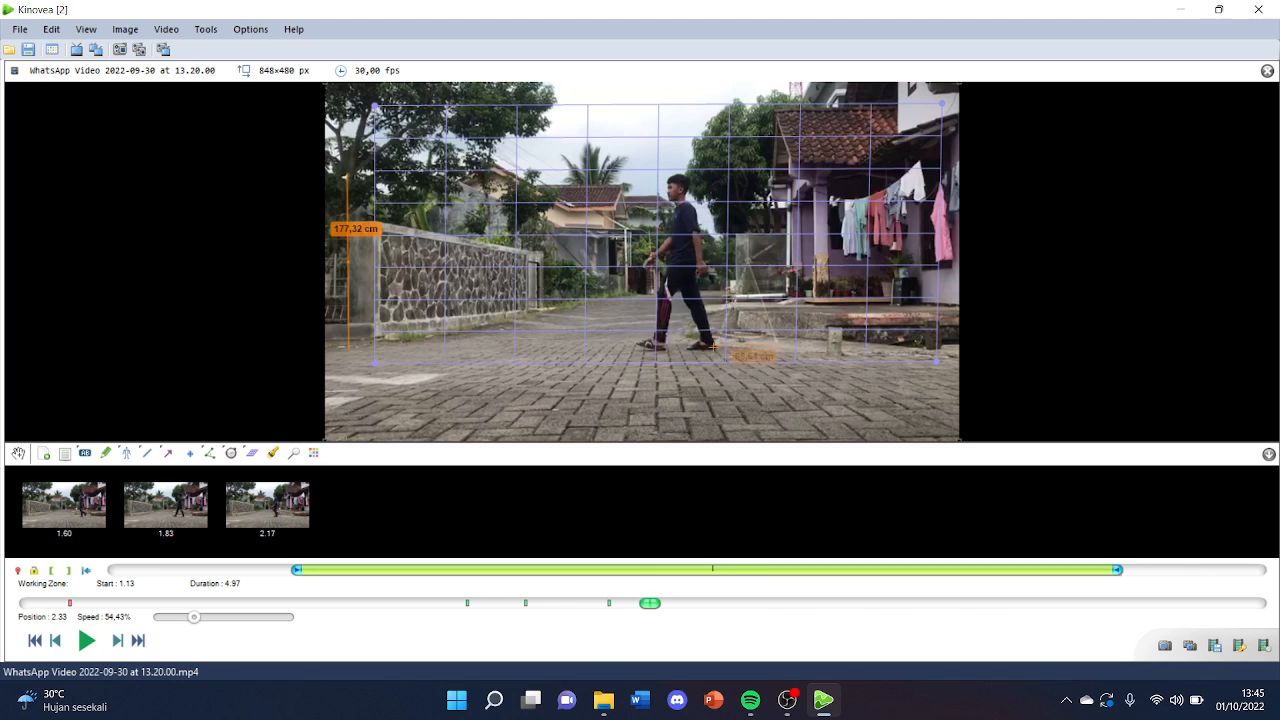
pyautogui.press('Right')
pyautogui.press('Right')
pyautogui.press('Left')
pyautogui.press('Right')
pyautogui.press('Right')
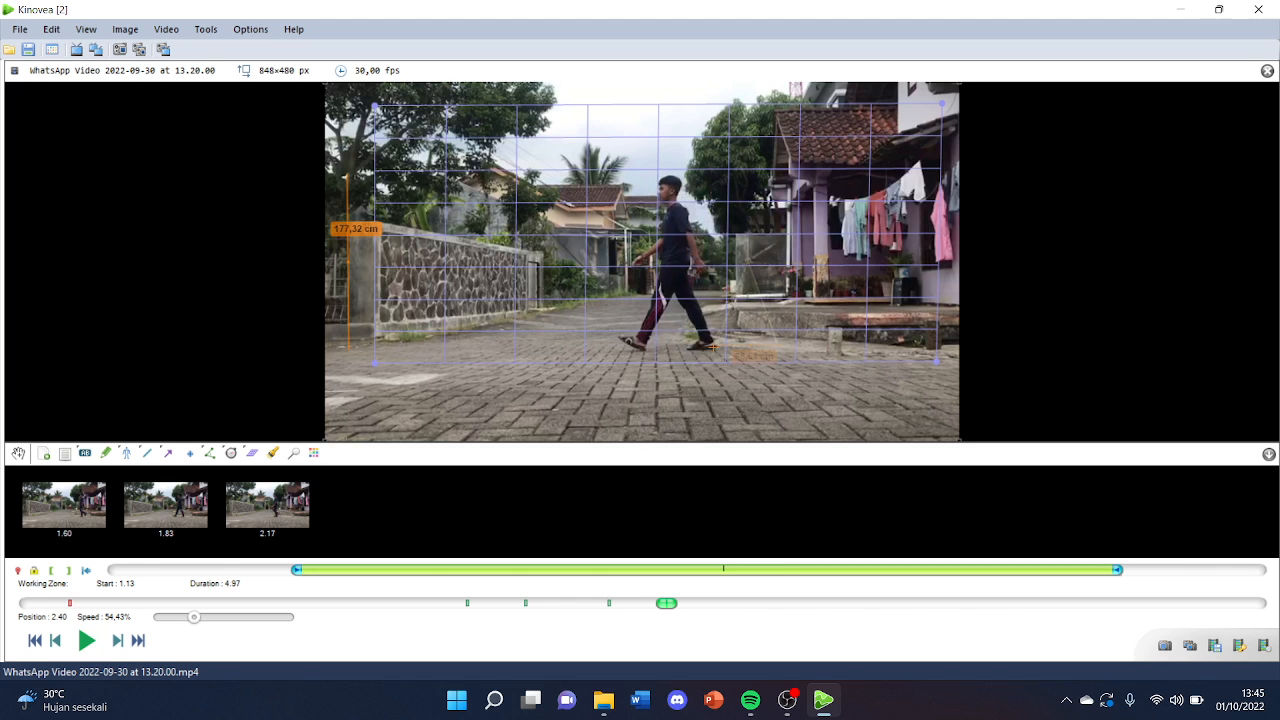
pyautogui.press('Left')
pyautogui.moveTo(700, 346); pyautogui.dragTo(624, 344)
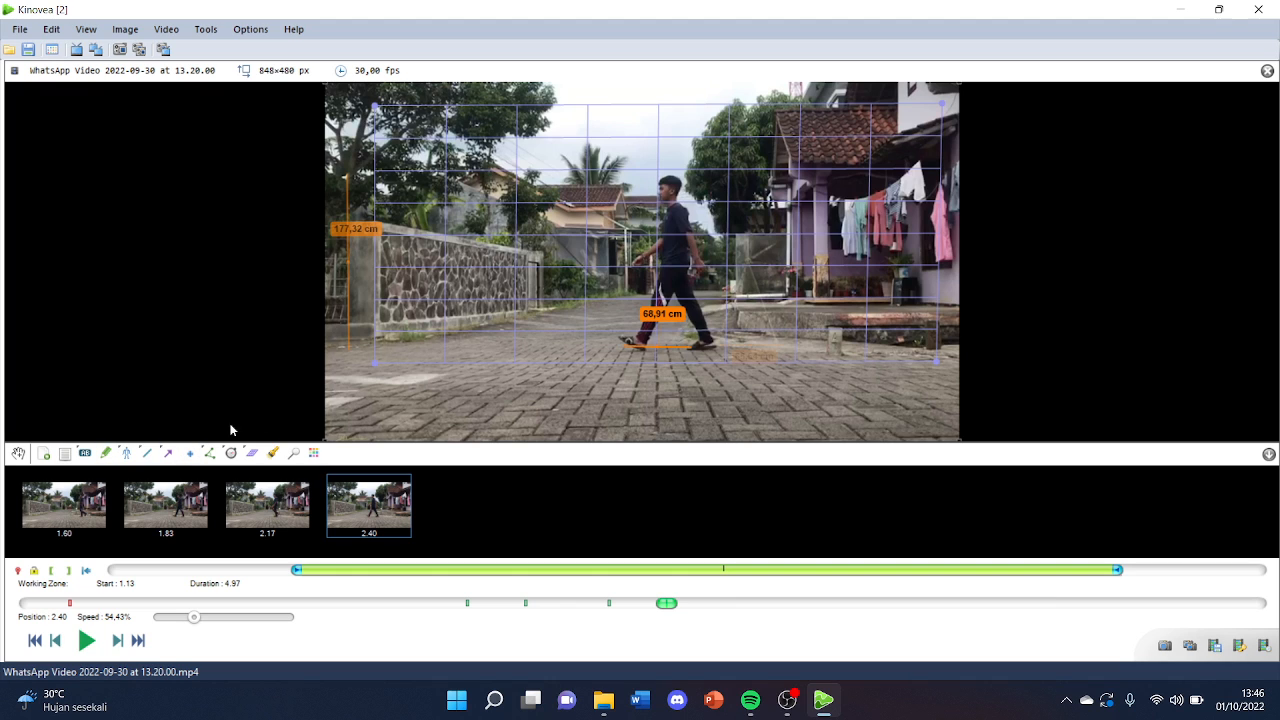
pyautogui.click(16, 455)
pyautogui.moveTo(657, 315); pyautogui.dragTo(663, 359)
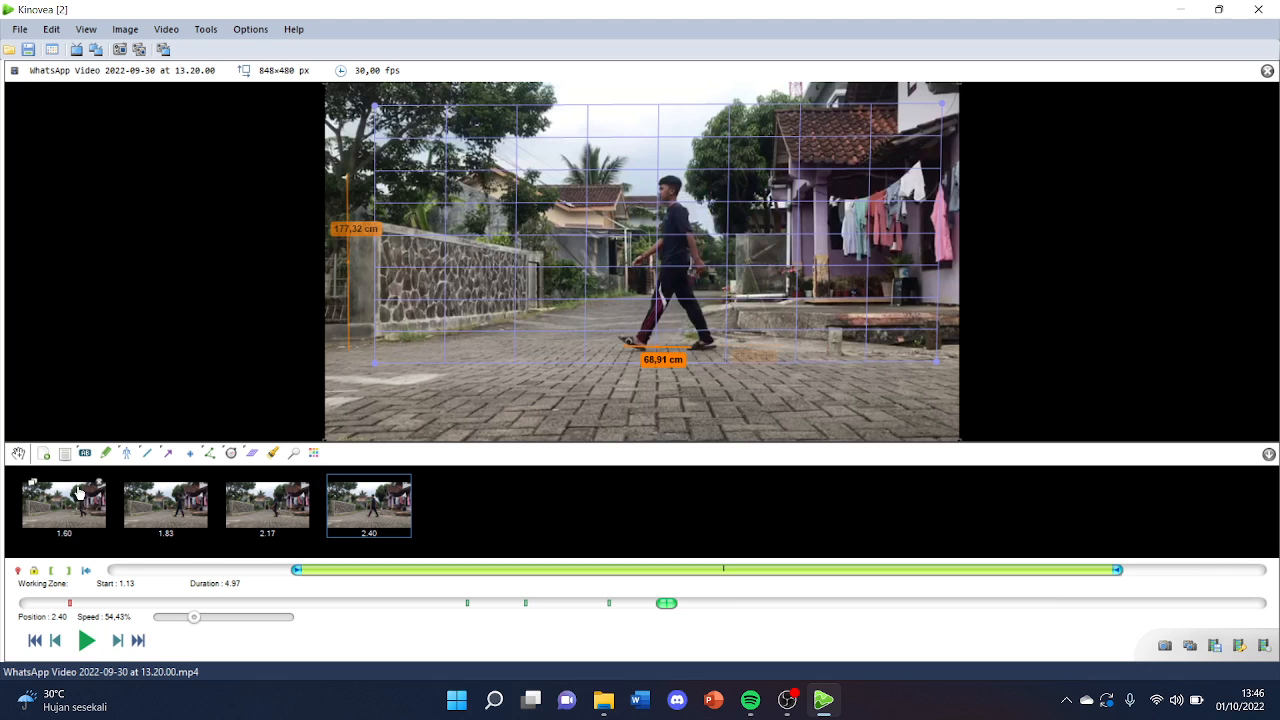
# Step: Draw an angle of about 46.5° at 2.40 from the walker's hip to both feet
pyautogui.click(211, 454)
pyautogui.click(676, 261)
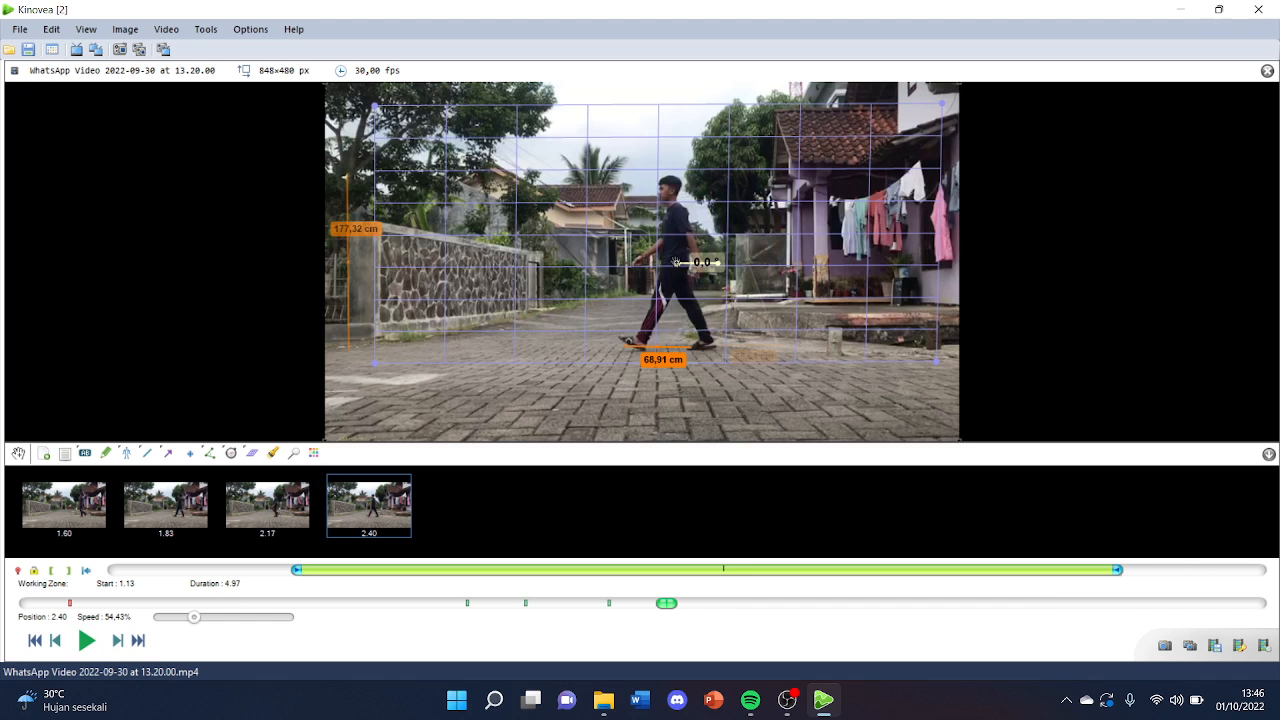
pyautogui.moveTo(717, 264); pyautogui.dragTo(637, 343)
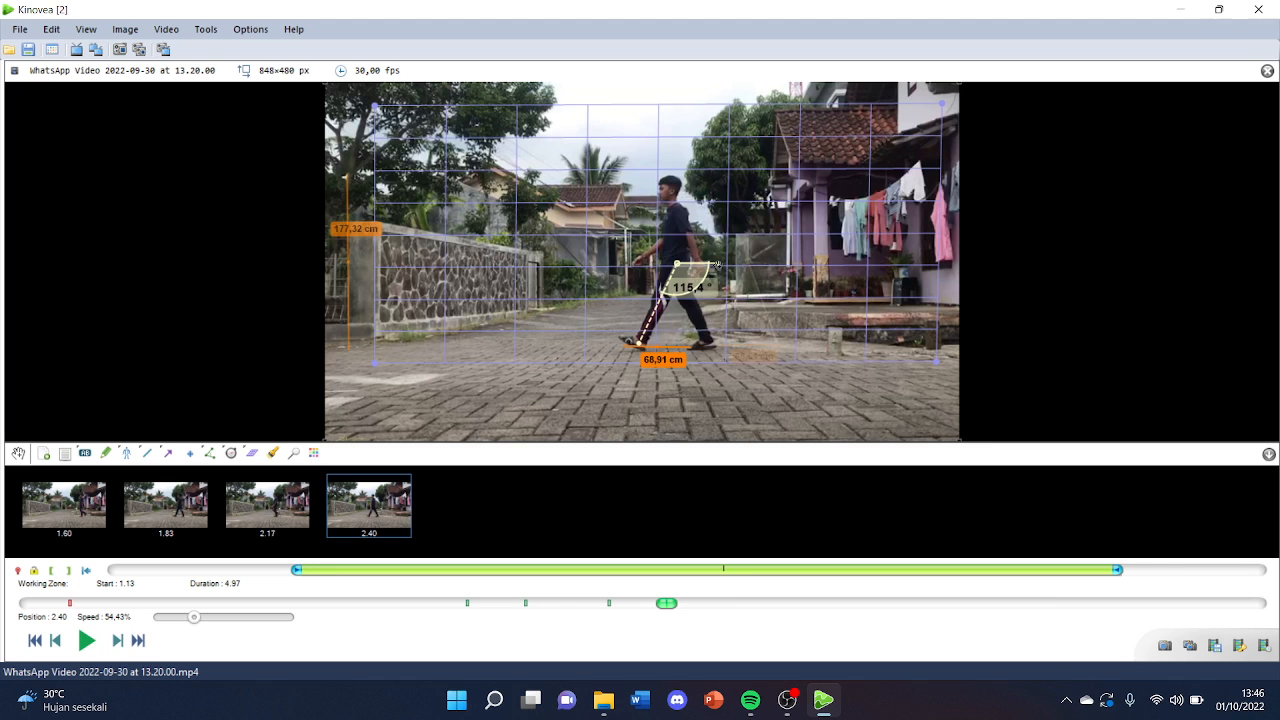
pyautogui.moveTo(716, 264); pyautogui.dragTo(706, 341)
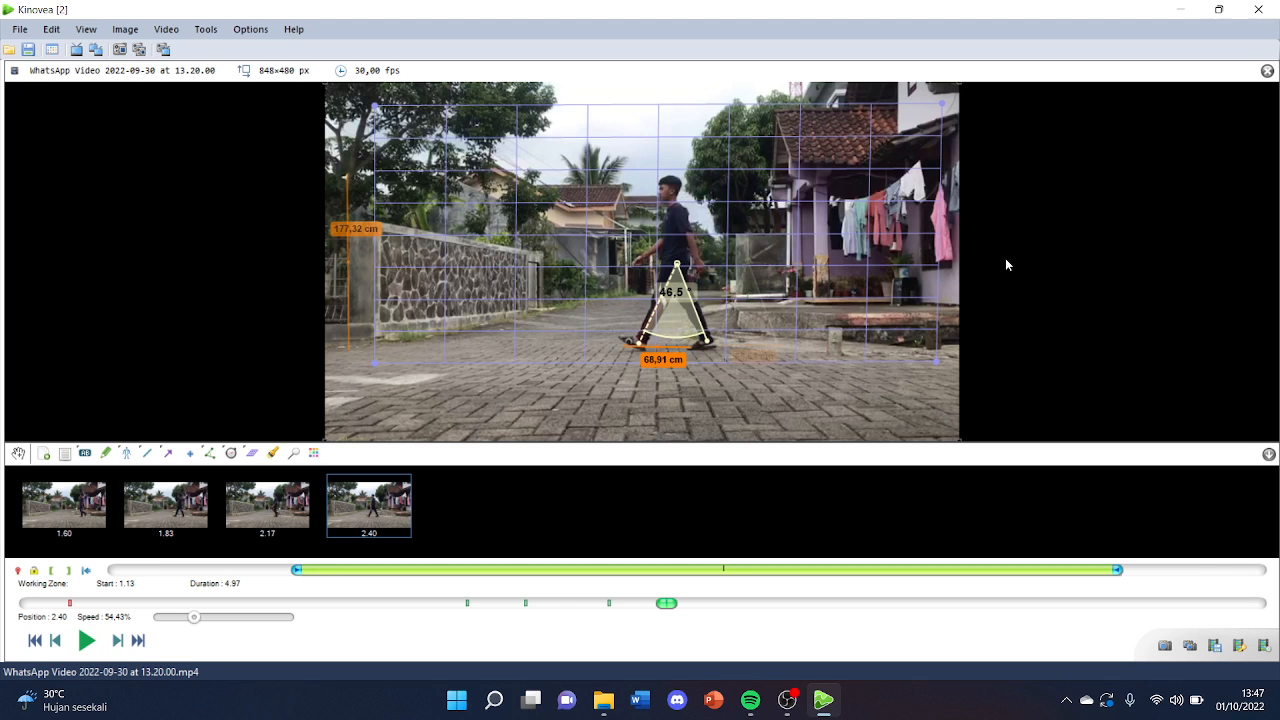
# Step: Go back through the frames to 2.13 to examine the distance and angle measurements of both steps together
pyautogui.press('Left')
pyautogui.press('Right')
pyautogui.press('Right')
pyautogui.press('Left')
pyautogui.press('Left')
pyautogui.press('Left')
pyautogui.press('Left')
pyautogui.press('Left')
pyautogui.press('Left')
pyautogui.press('Left')
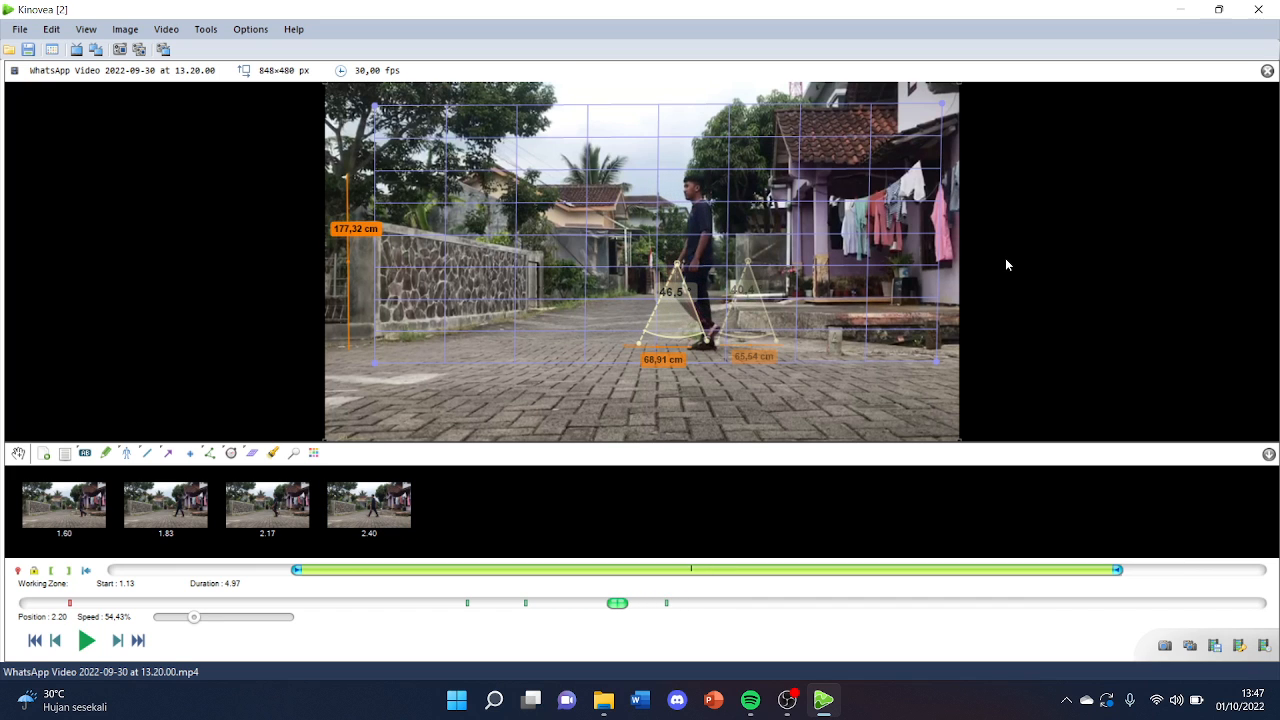
pyautogui.press('Left')
pyautogui.press('Left')
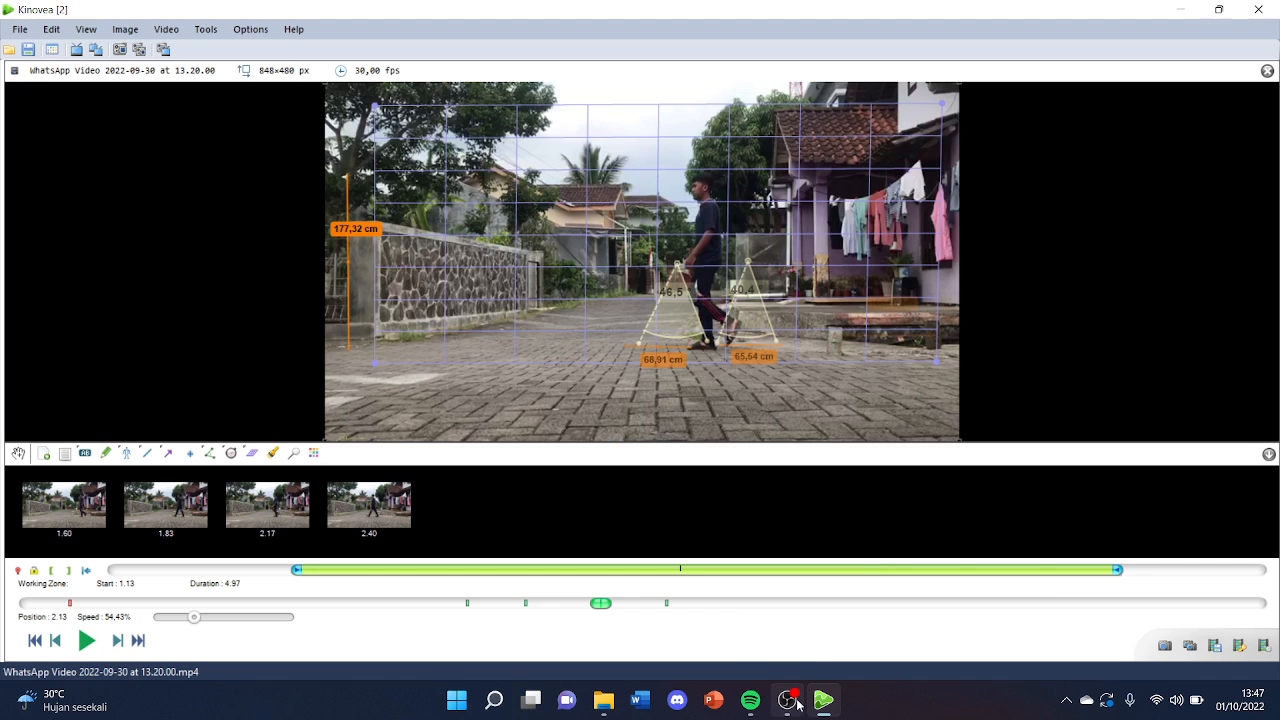
pyautogui.moveTo(789, 702)
pyautogui.moveTo(788, 703)
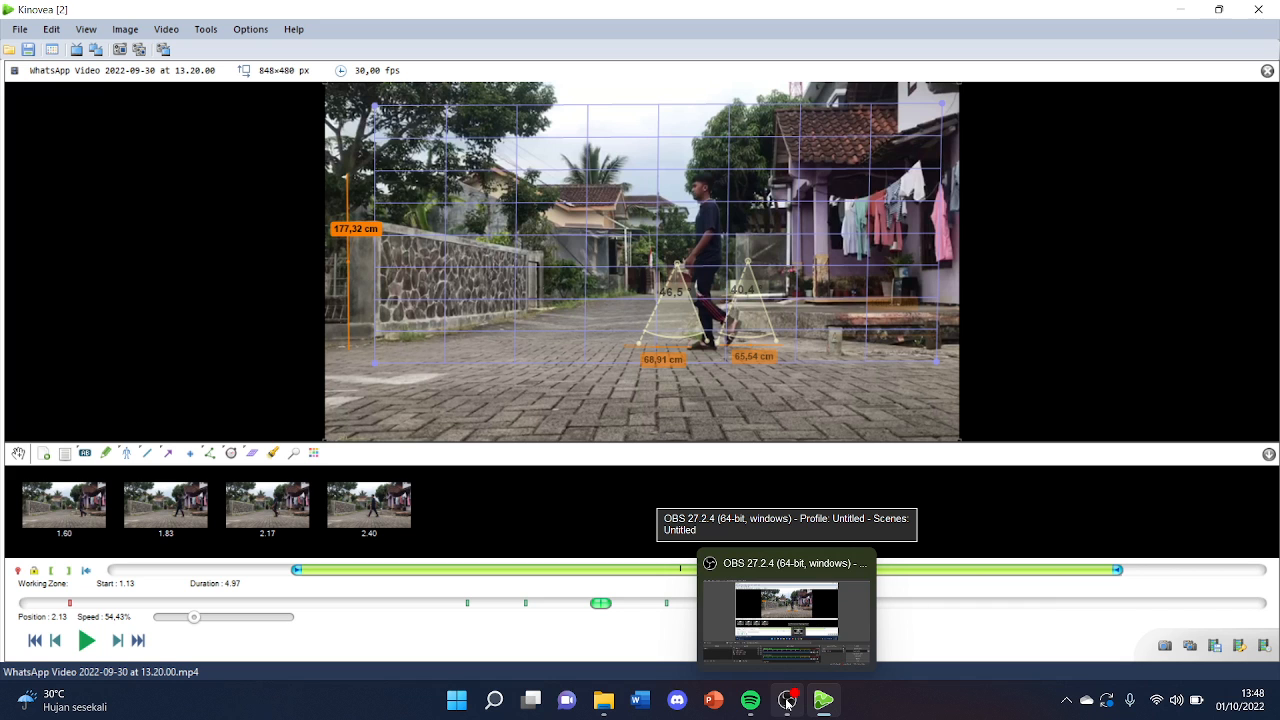